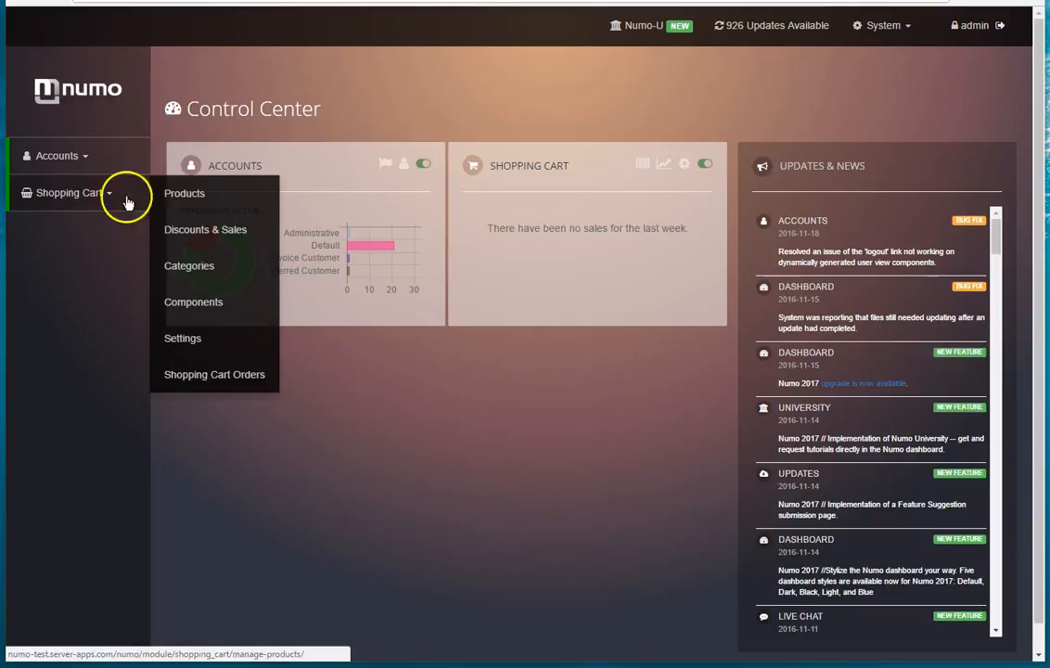
pyautogui.moveTo(190, 202)
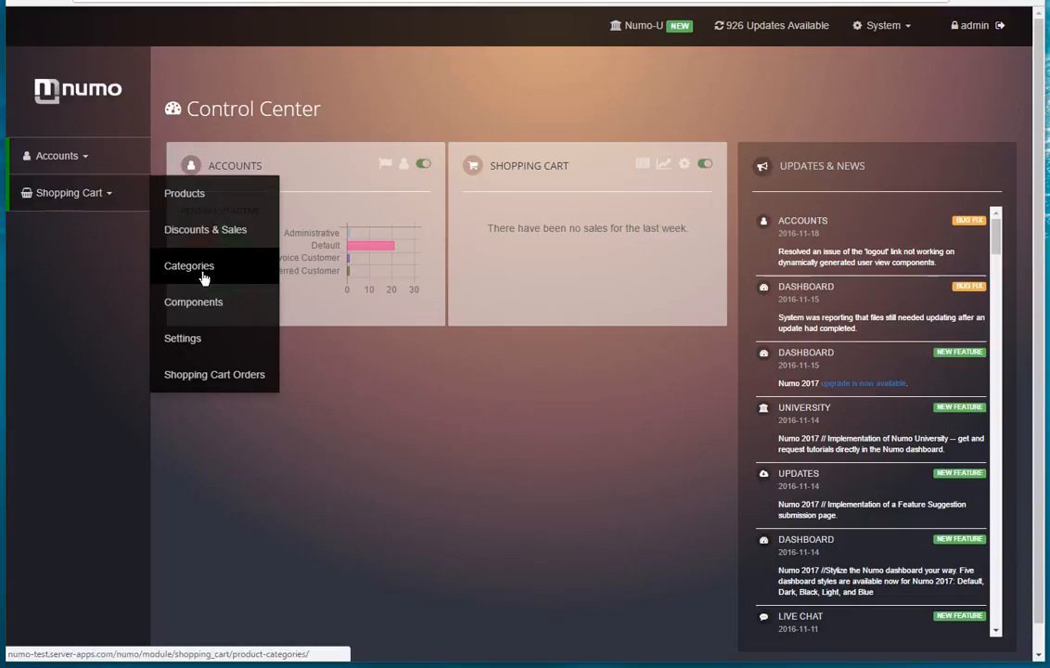
pyautogui.click(199, 240)
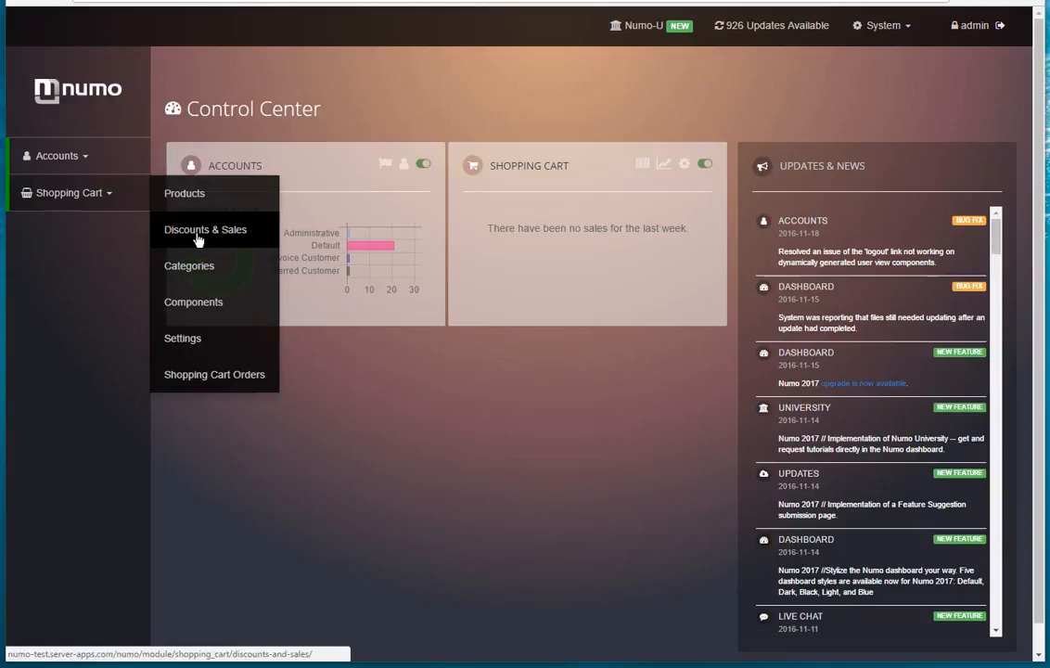
pyautogui.click(185, 339)
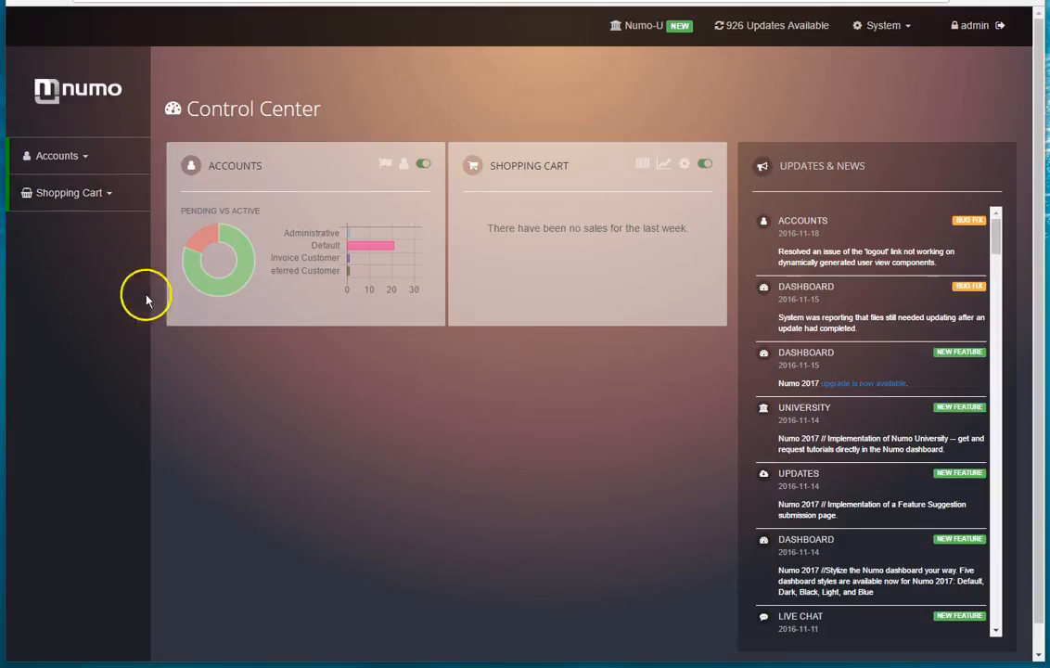
pyautogui.moveTo(108, 199)
pyautogui.moveTo(208, 380)
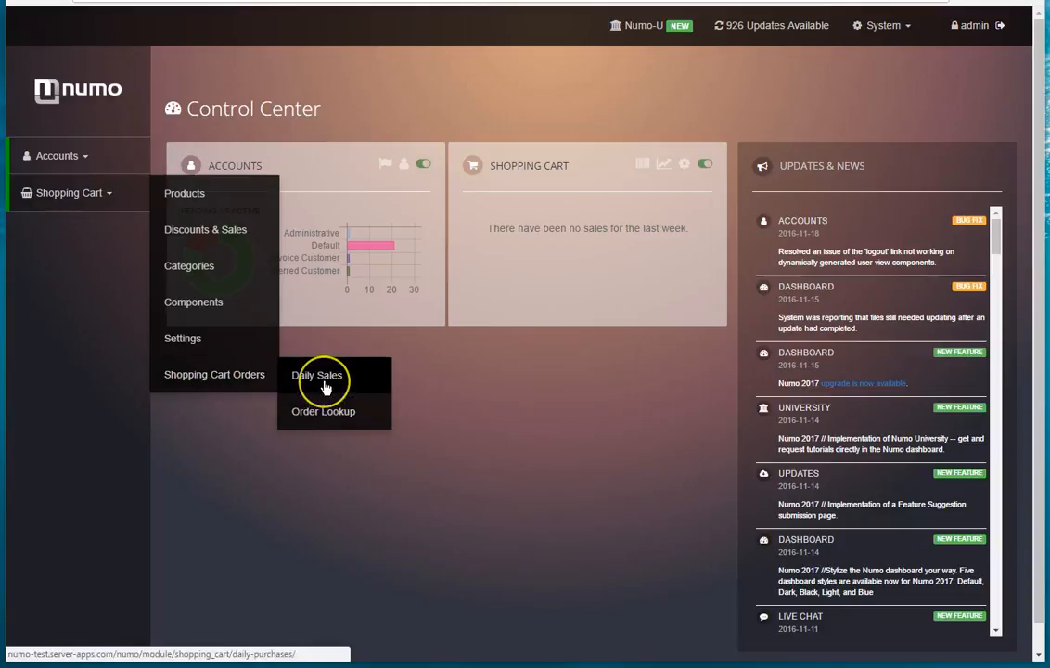
# Open the shopping cart's store settings and review the General, Catalog and Checkout options.
pyautogui.click(183, 340)
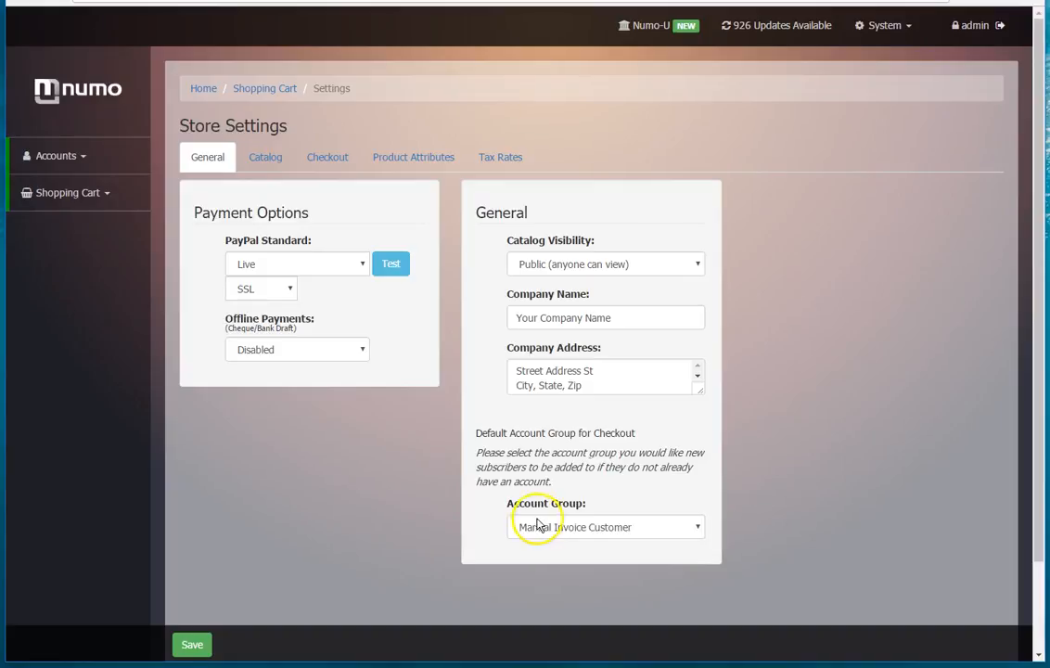
pyautogui.click(266, 158)
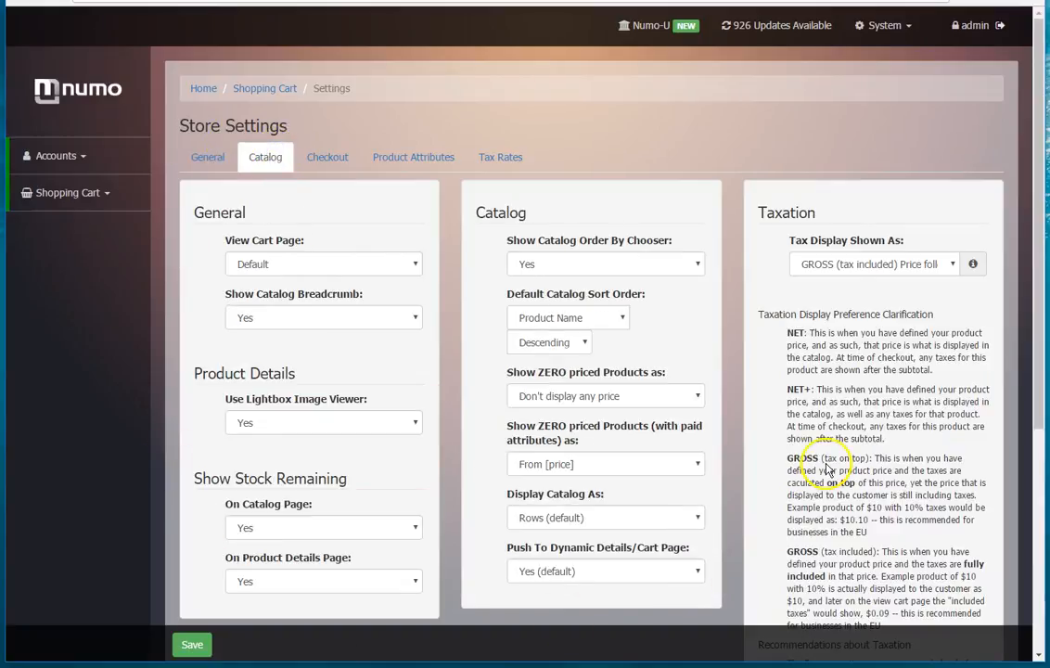
pyautogui.click(319, 171)
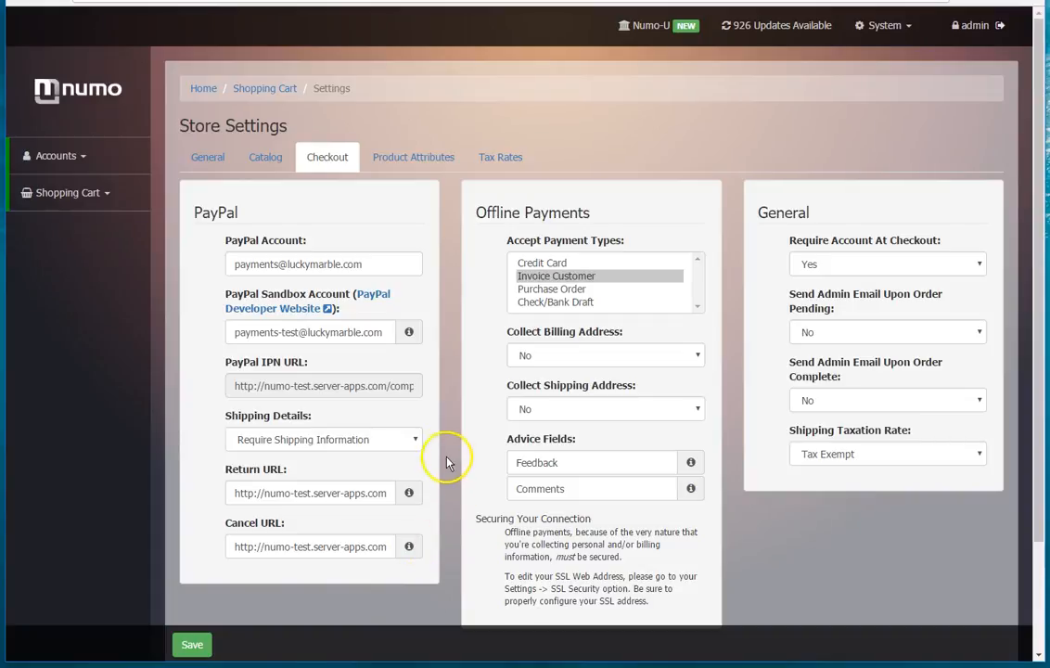
# Review the product attribute template fields and the tax rates in the store settings.
pyautogui.click(413, 170)
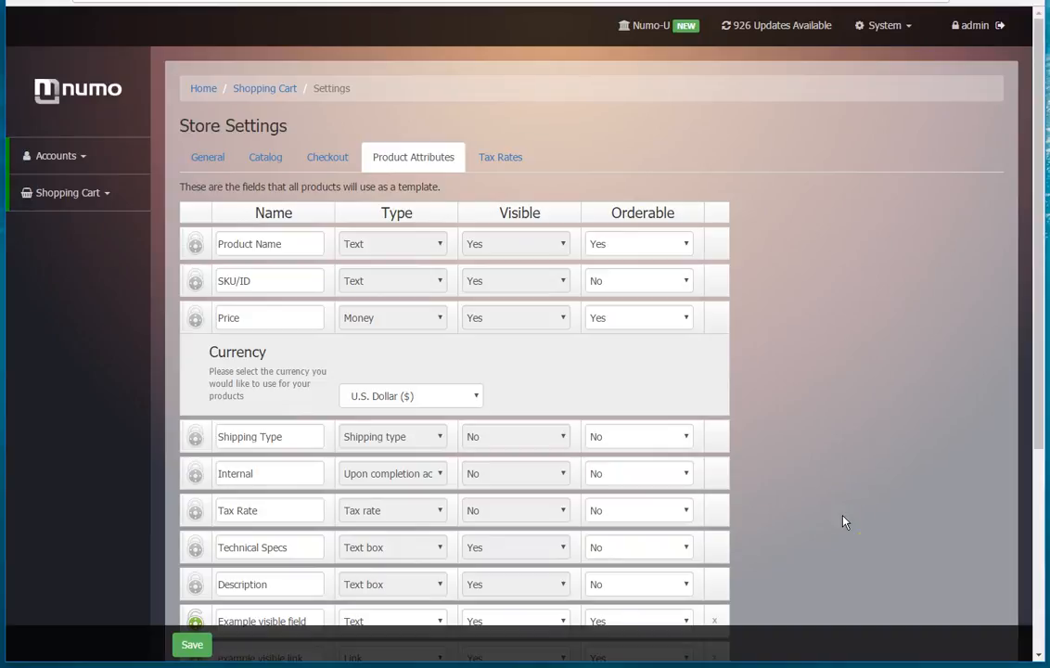
pyautogui.scroll(-1, 844, 522)
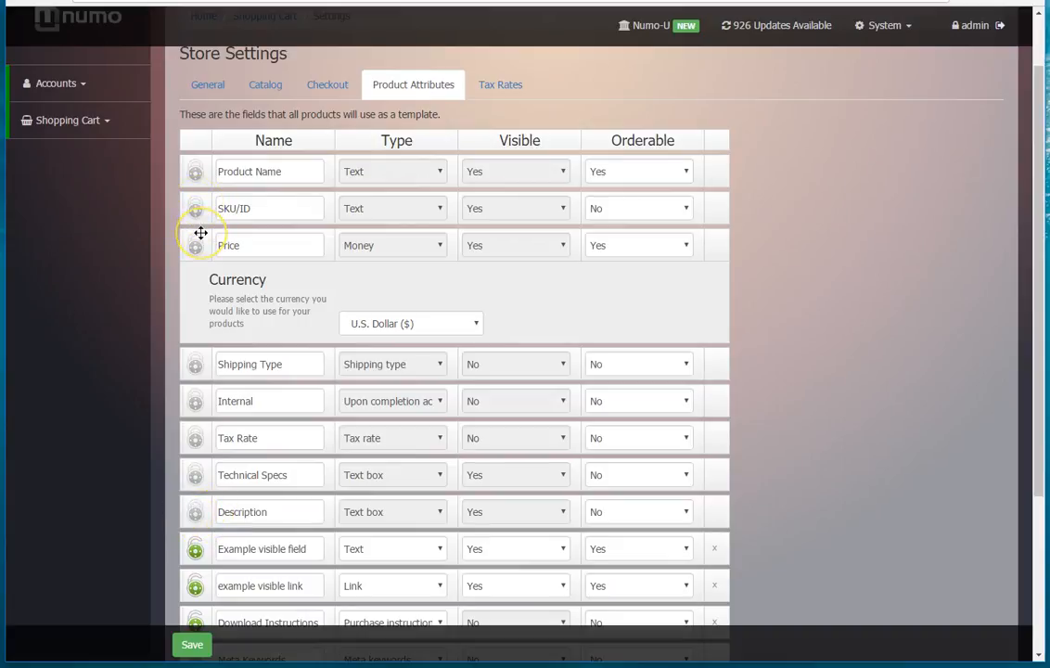
pyautogui.scroll(2, 199, 204)
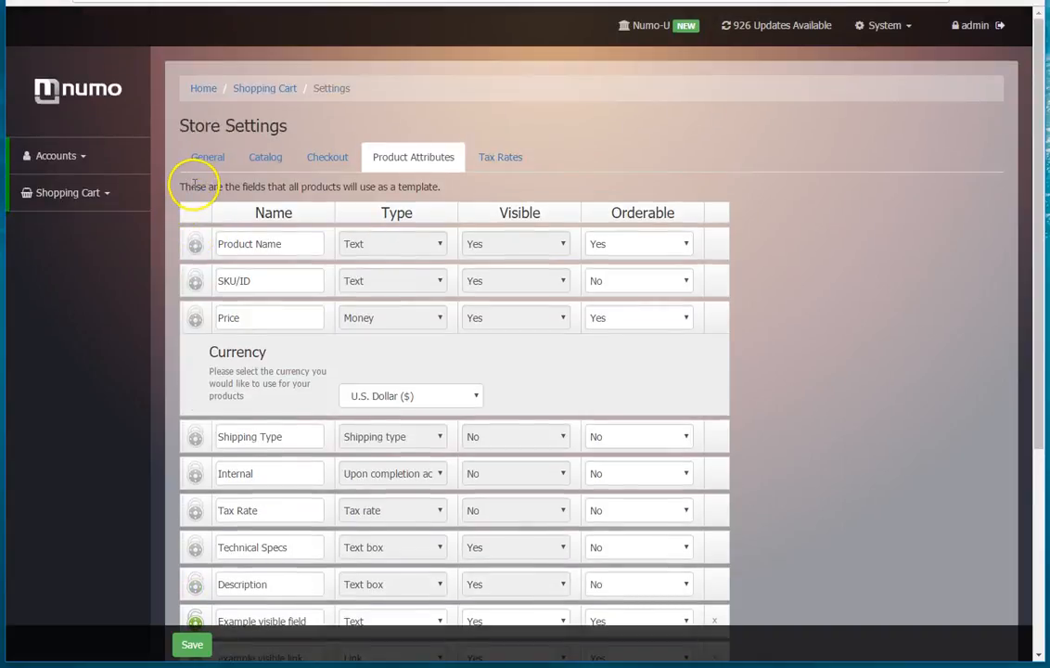
pyautogui.click(505, 160)
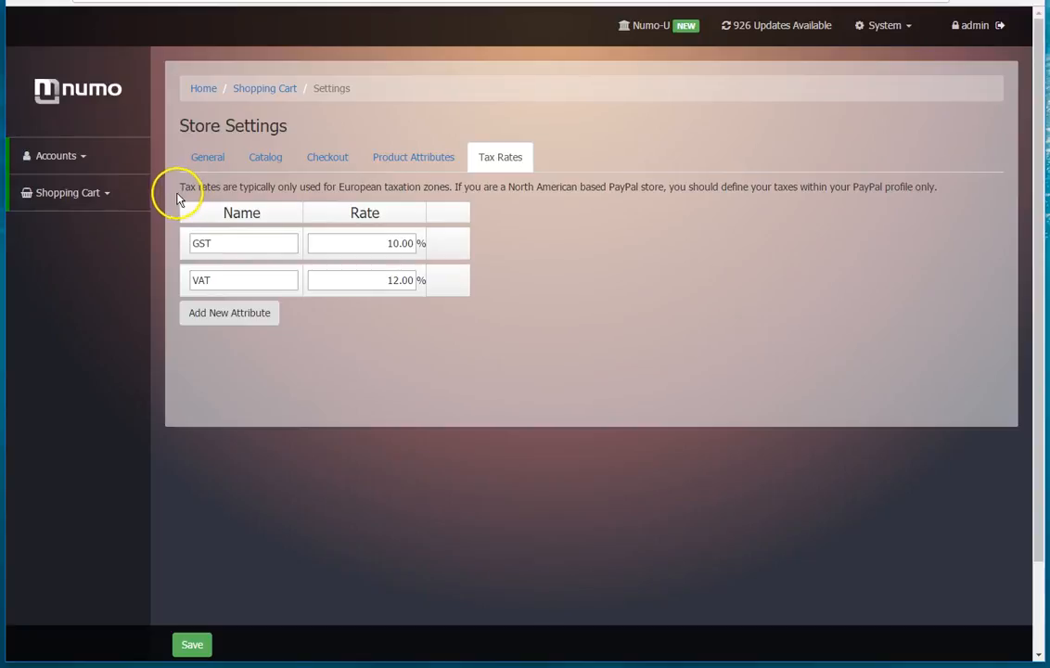
# Review the shopping cart's product categories and open the list for managing products.
pyautogui.moveTo(89, 195)
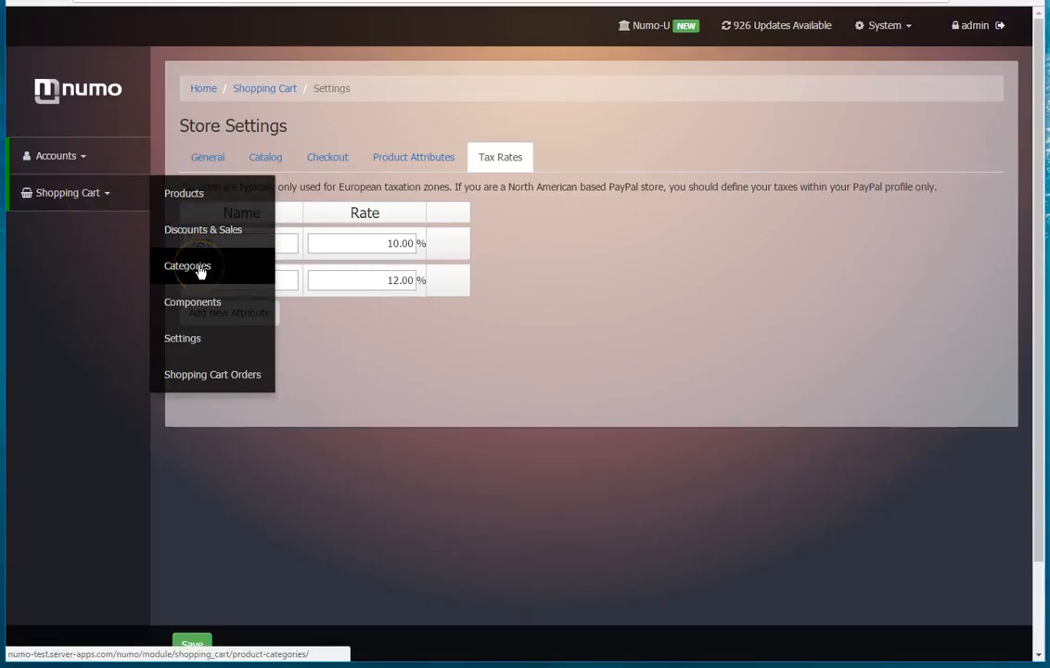
pyautogui.click(200, 269)
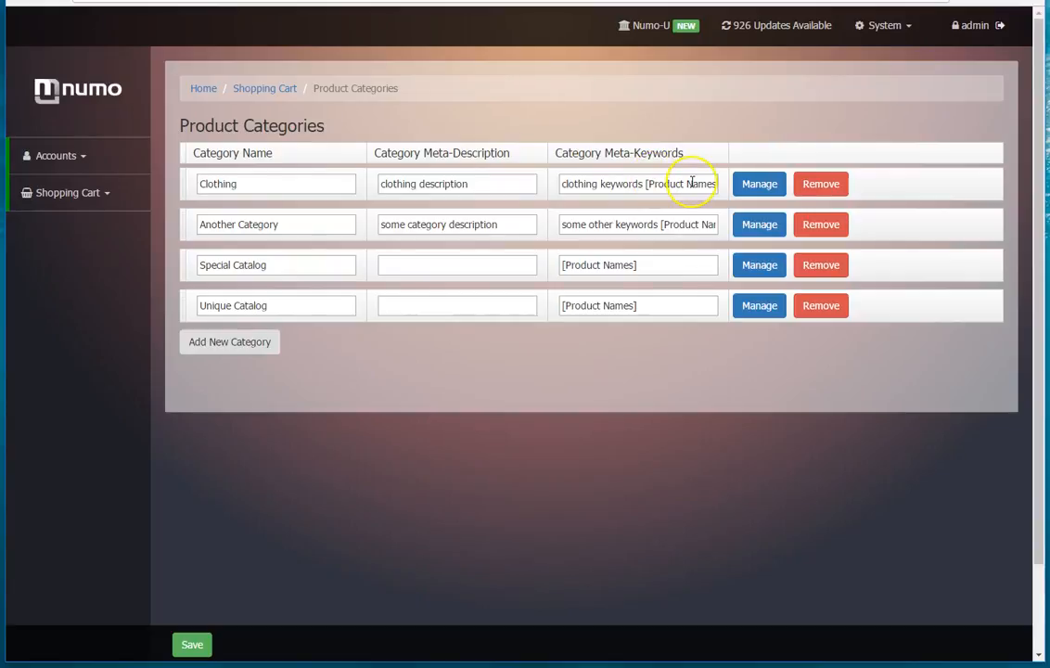
pyautogui.click(85, 197)
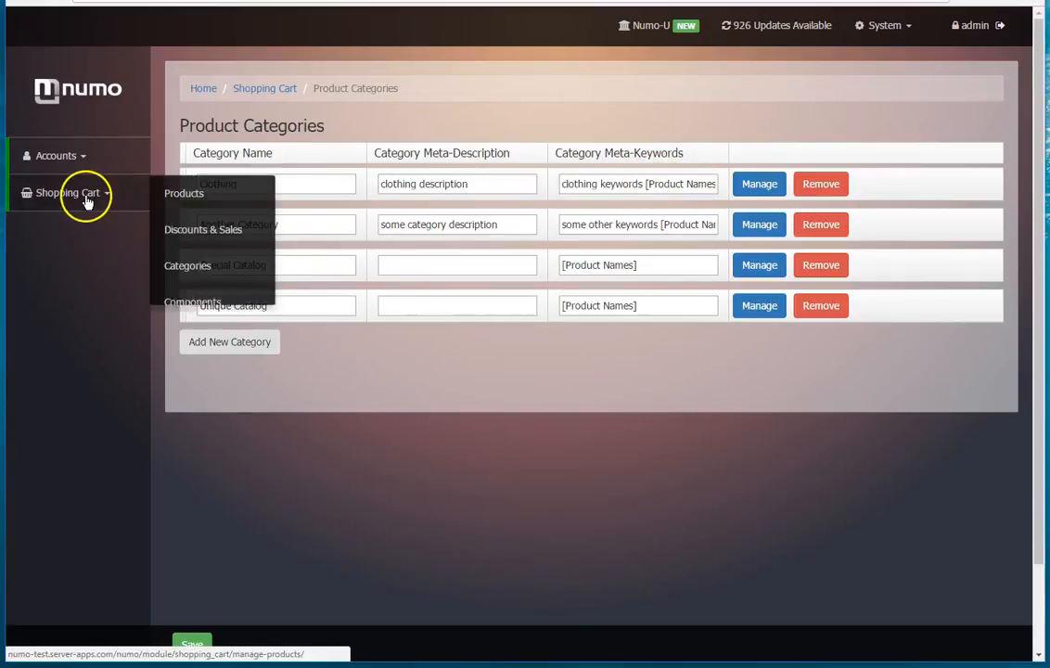
pyautogui.moveTo(200, 200)
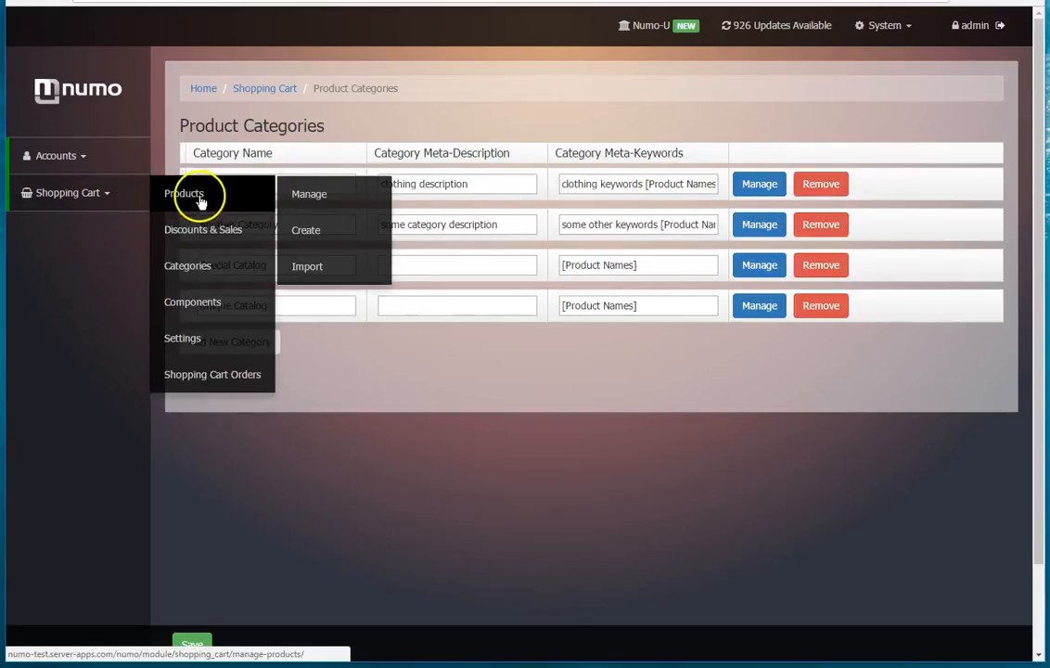
pyautogui.click(199, 200)
pyautogui.click(310, 199)
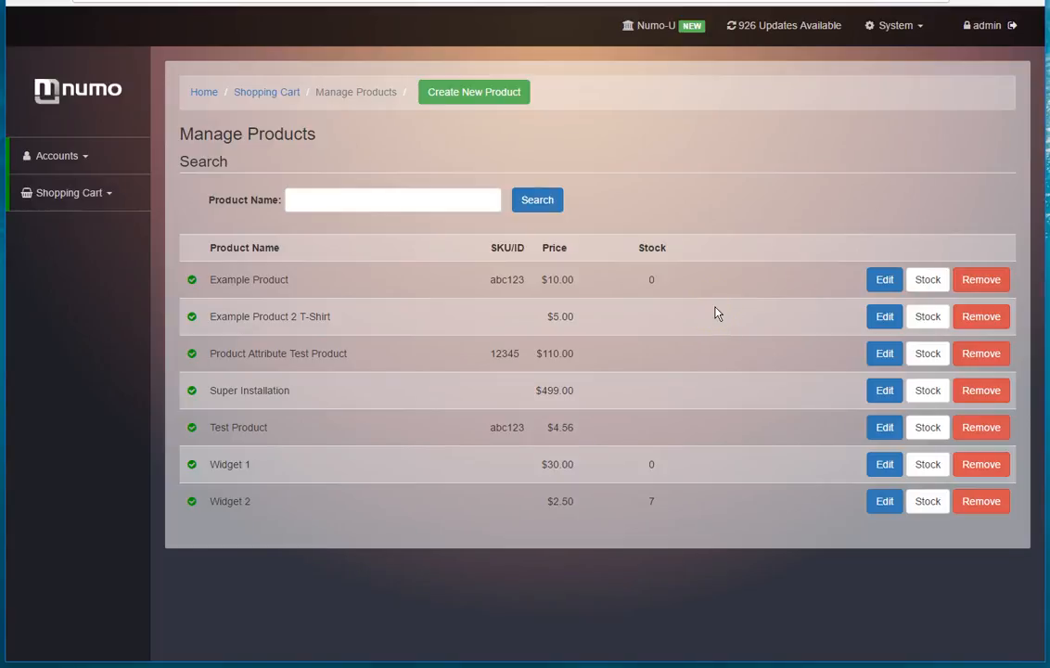
# Look through the new product form, including the products available to duplicate, optional attributes and product images, and leave it without creating a product.
pyautogui.click(504, 100)
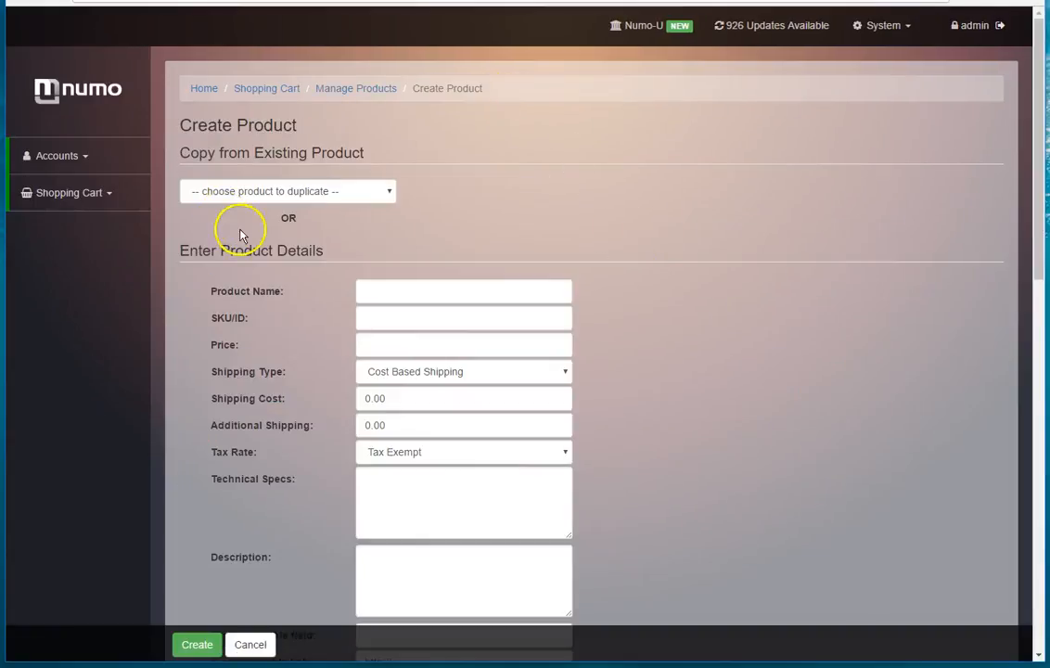
pyautogui.click(226, 197)
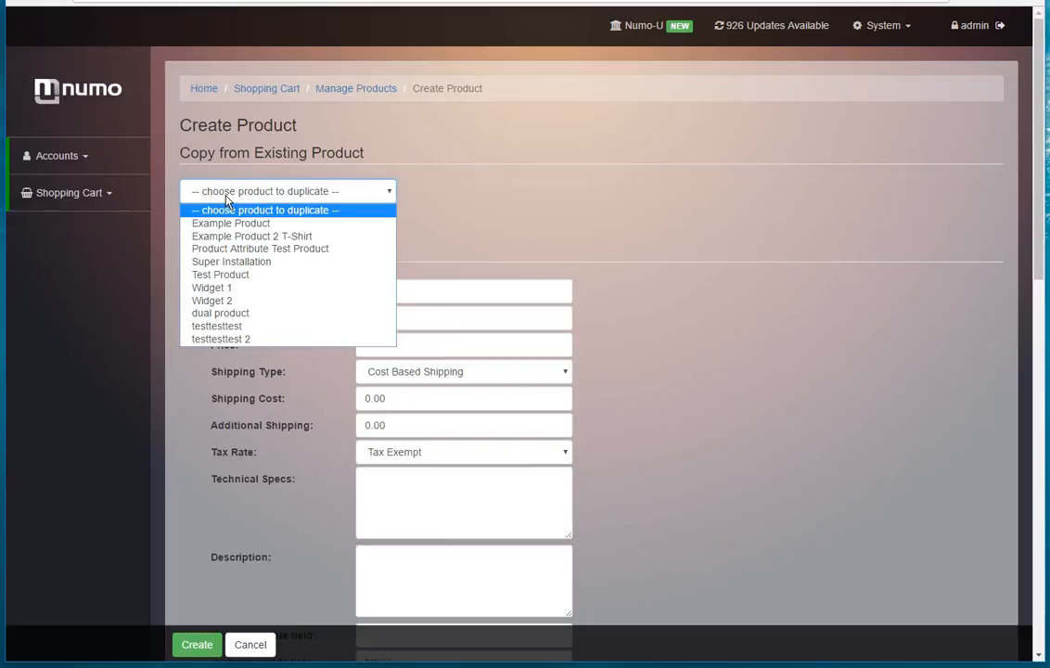
pyautogui.click(225, 195)
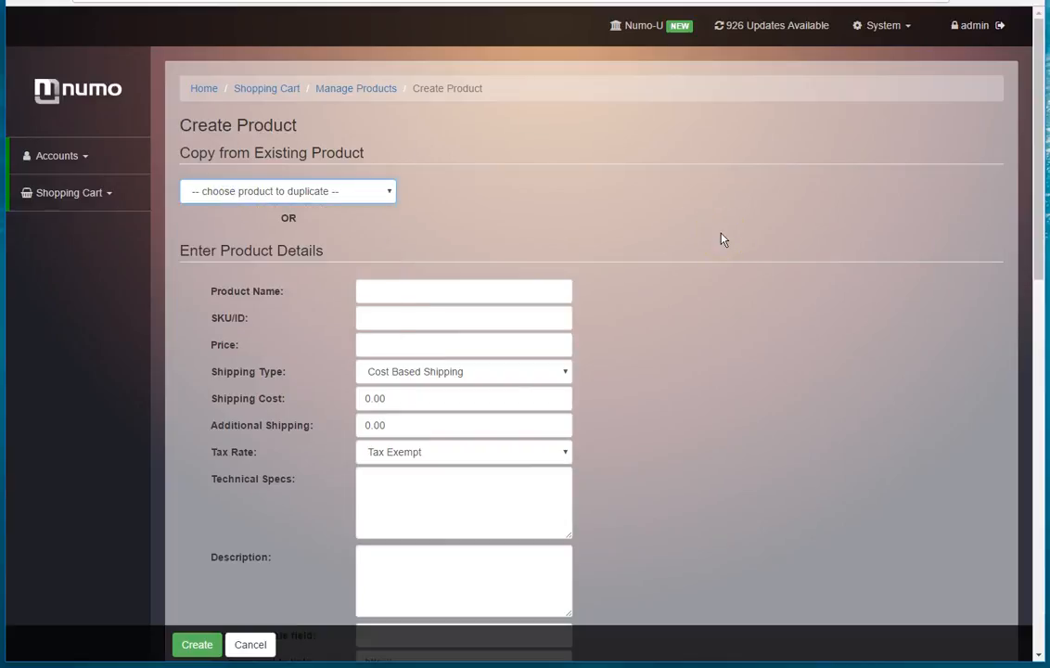
pyautogui.scroll(-5, 335, 317)
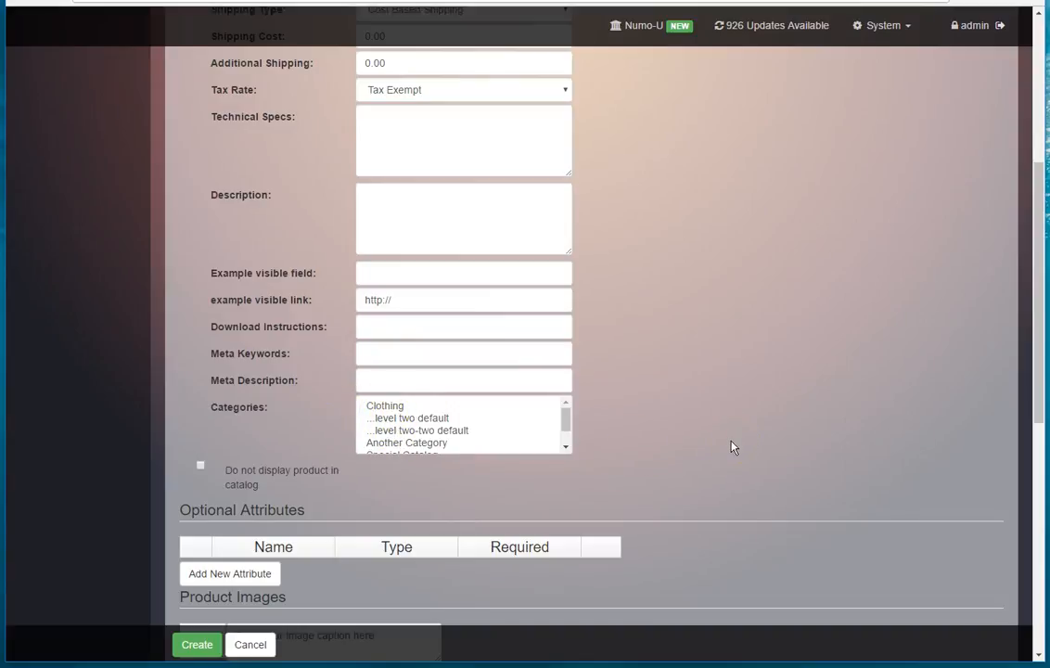
pyautogui.scroll(-2, 733, 447)
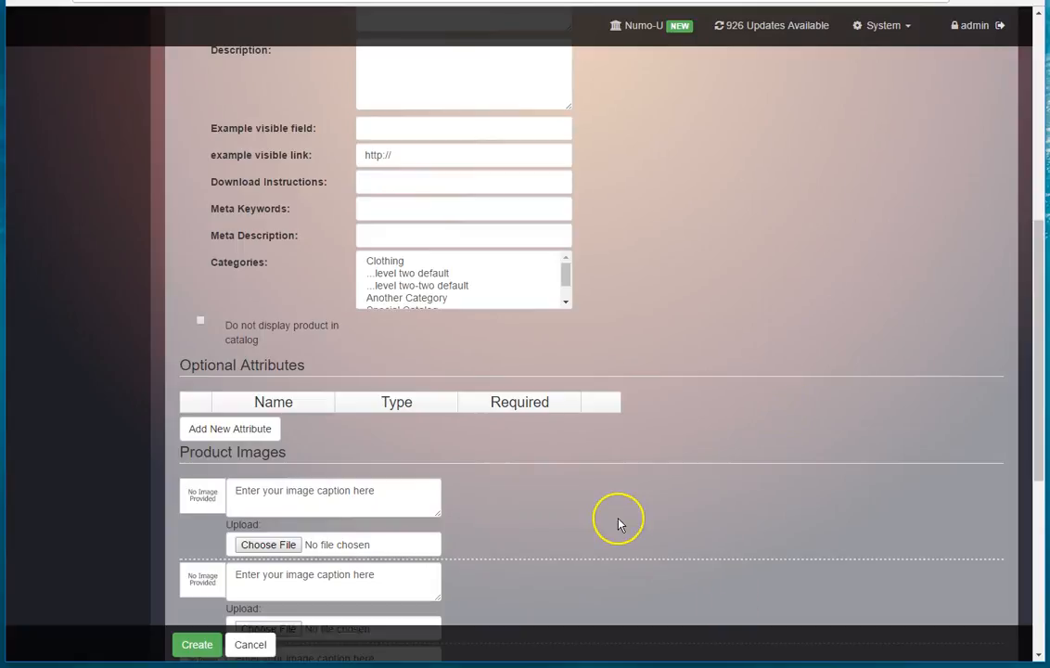
pyautogui.scroll(-1, 619, 523)
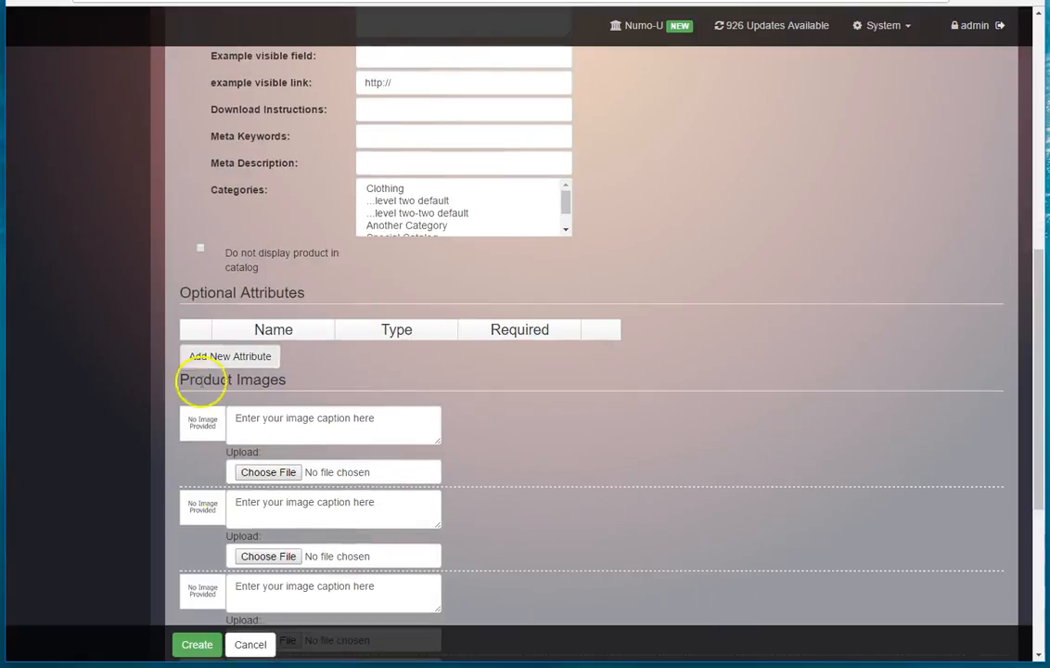
pyautogui.click(197, 643)
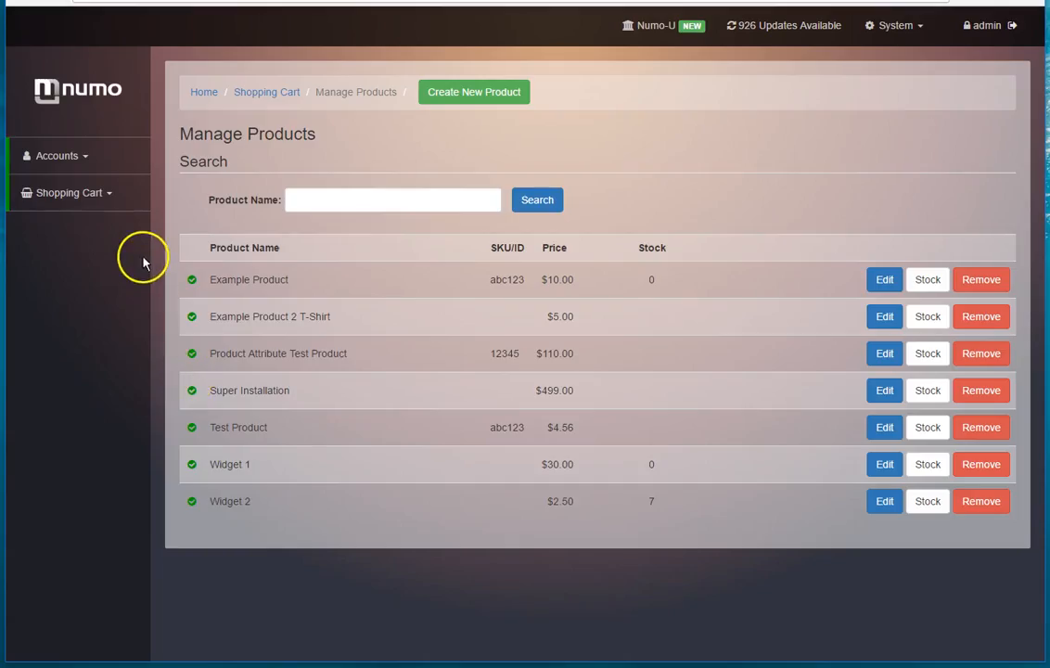
# Open the shopping cart's Discounts & Sales page and create a new offer.
pyautogui.click(116, 198)
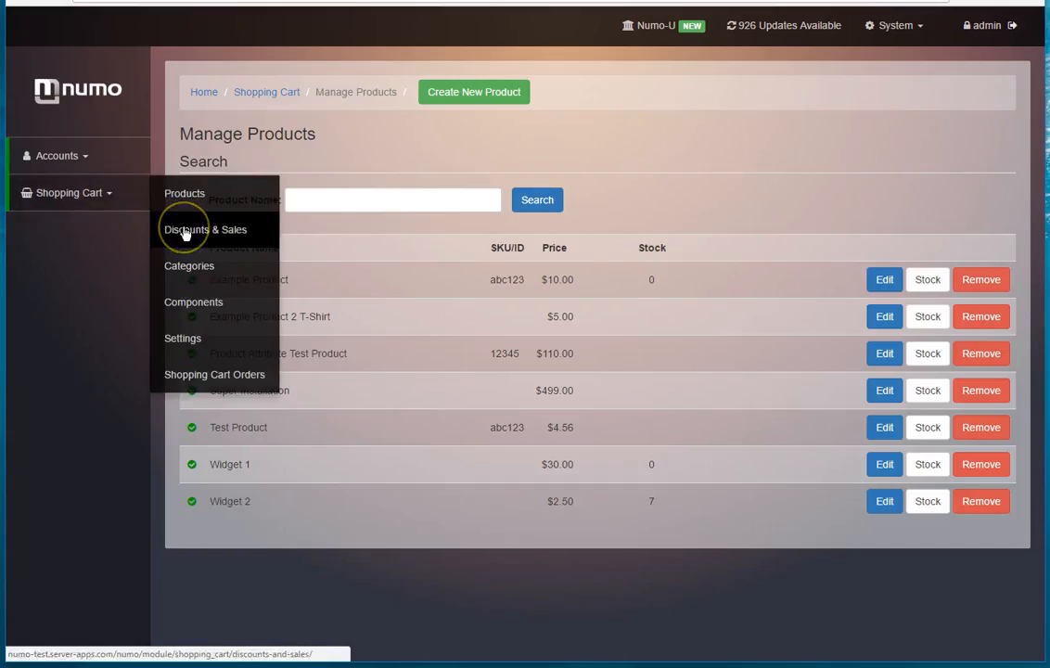
pyautogui.click(184, 231)
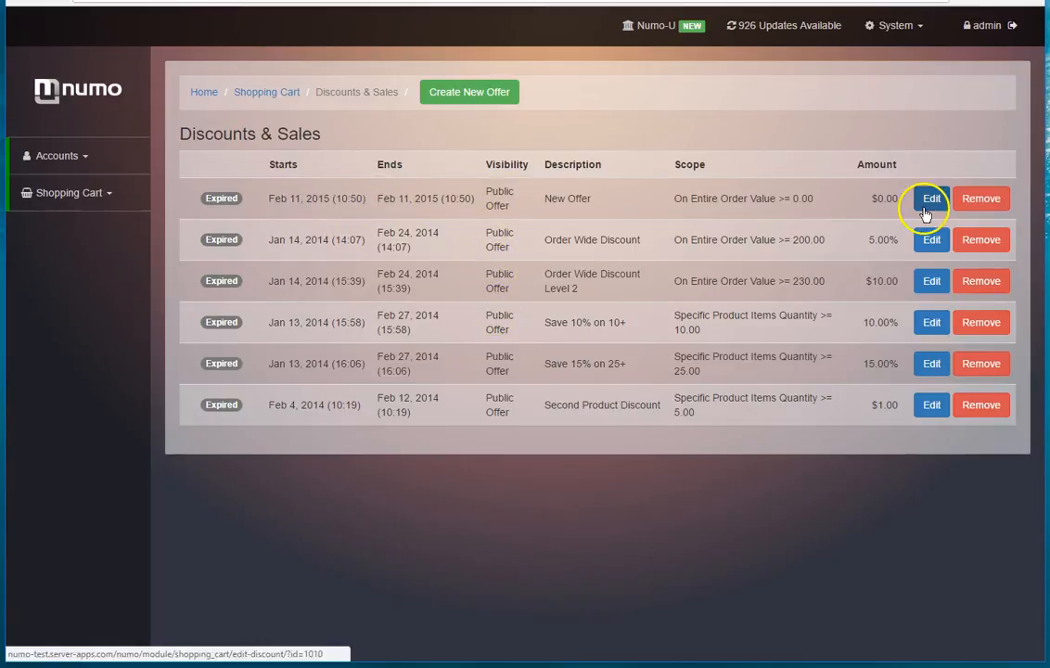
pyautogui.click(480, 97)
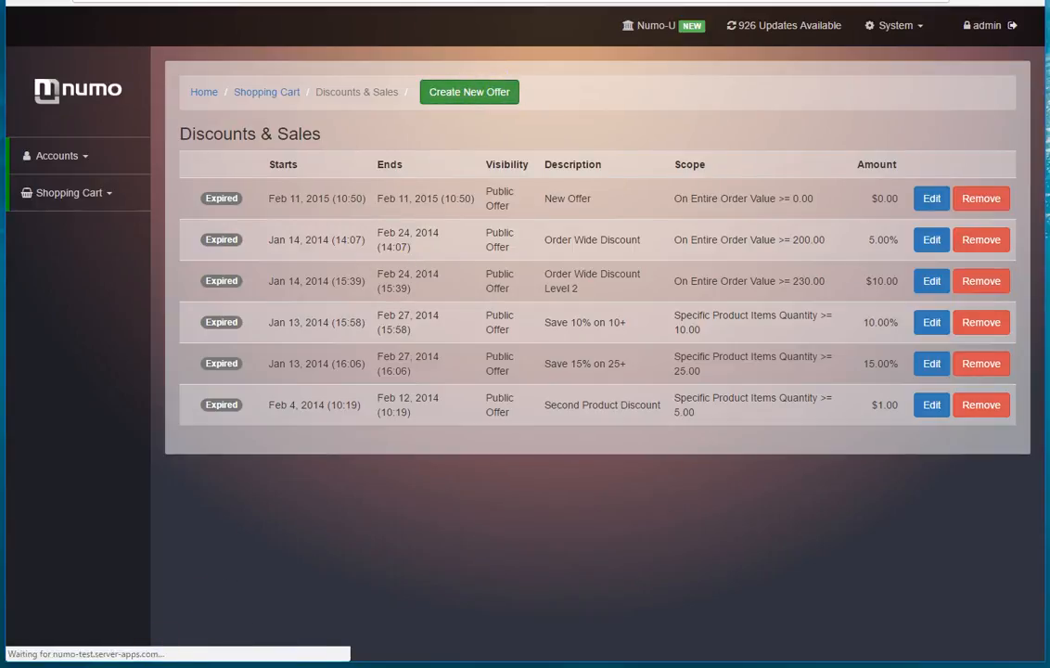
pyautogui.click(453, 92)
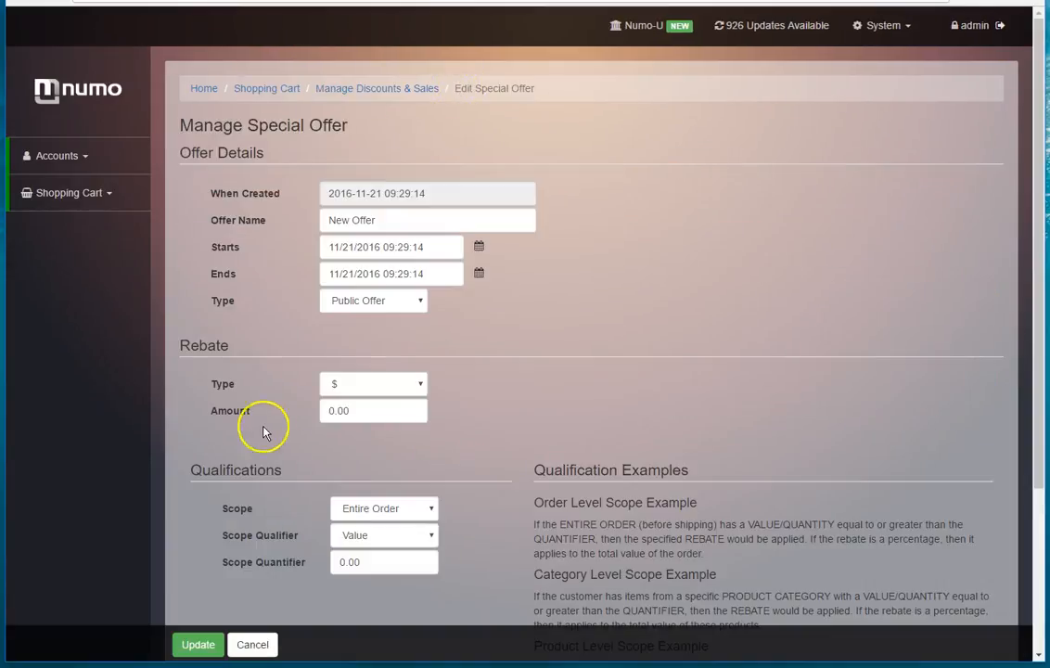
# Try the Coupon Code type on the new offer, switch back to Public Offer, and close the offer without updating it.
pyautogui.click(343, 300)
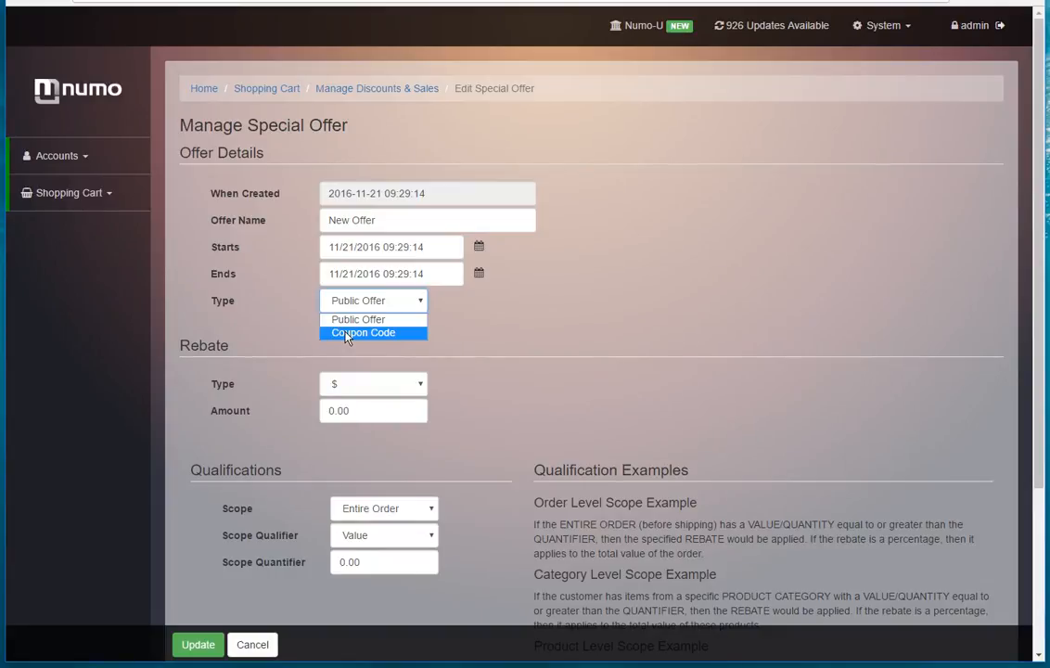
pyautogui.click(347, 332)
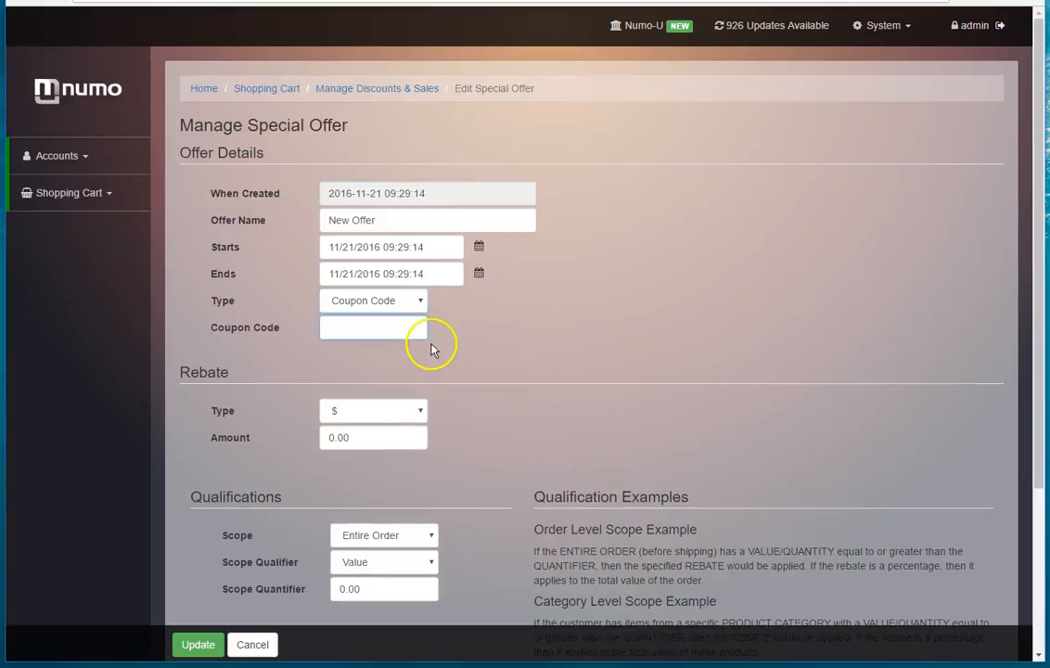
pyautogui.click(401, 300)
pyautogui.click(399, 319)
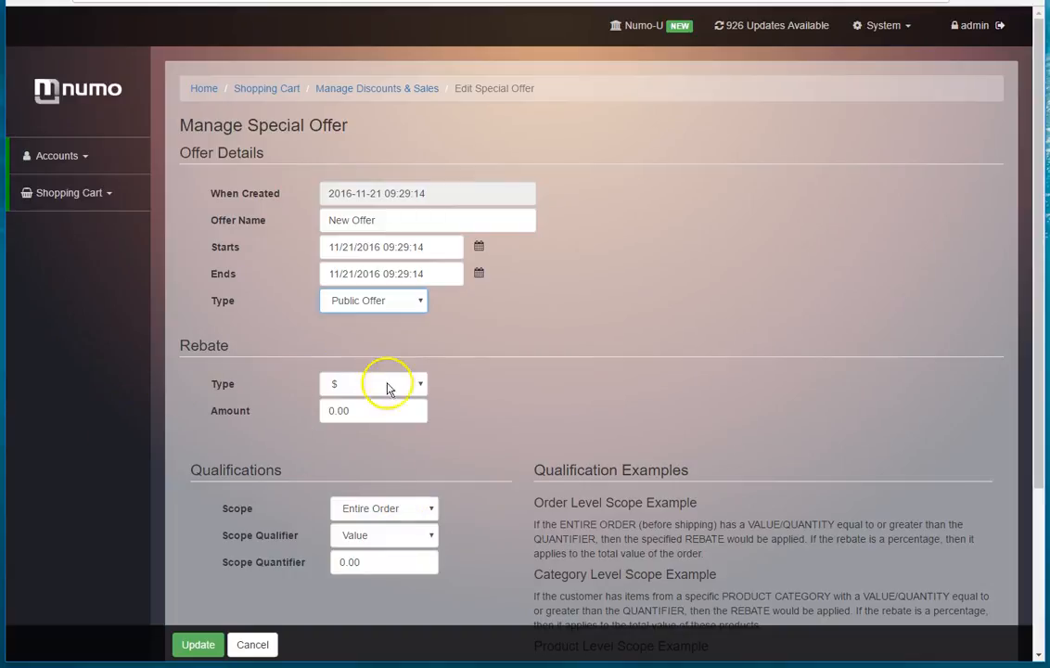
pyautogui.scroll(-2, 390, 399)
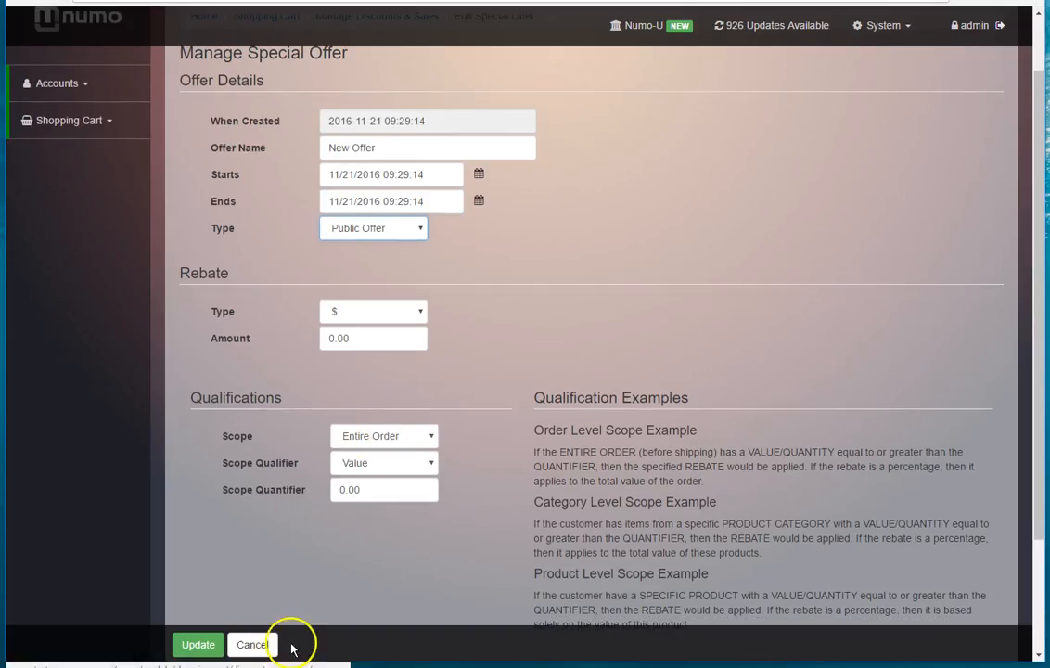
pyautogui.click(253, 647)
# Open the Daily Sales page of the shopping cart orders.
pyautogui.click(105, 193)
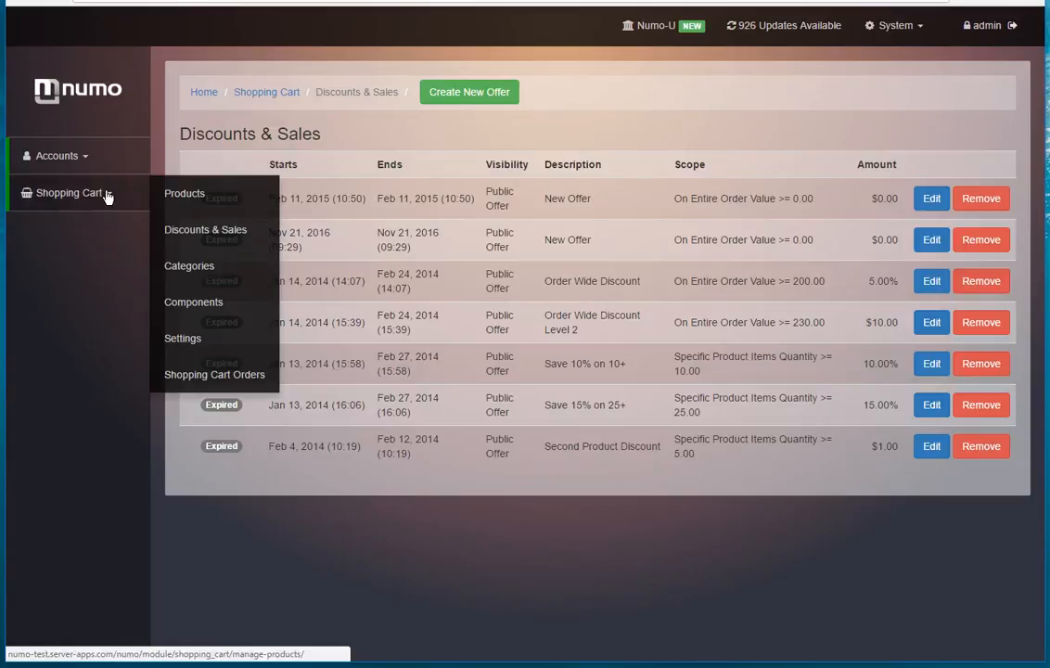
pyautogui.click(183, 196)
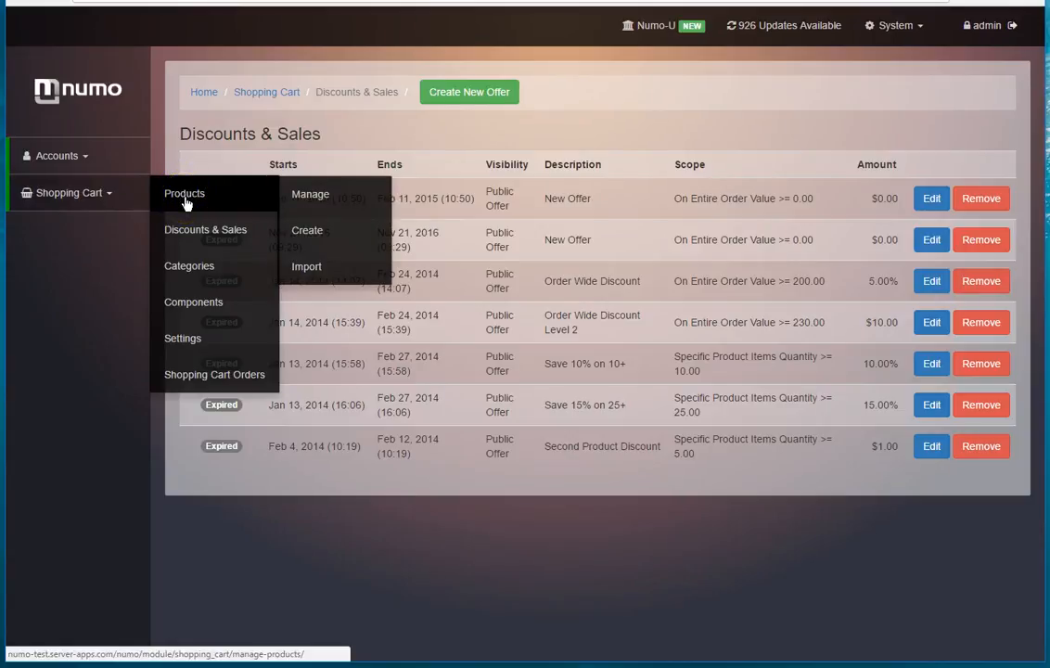
pyautogui.click(186, 376)
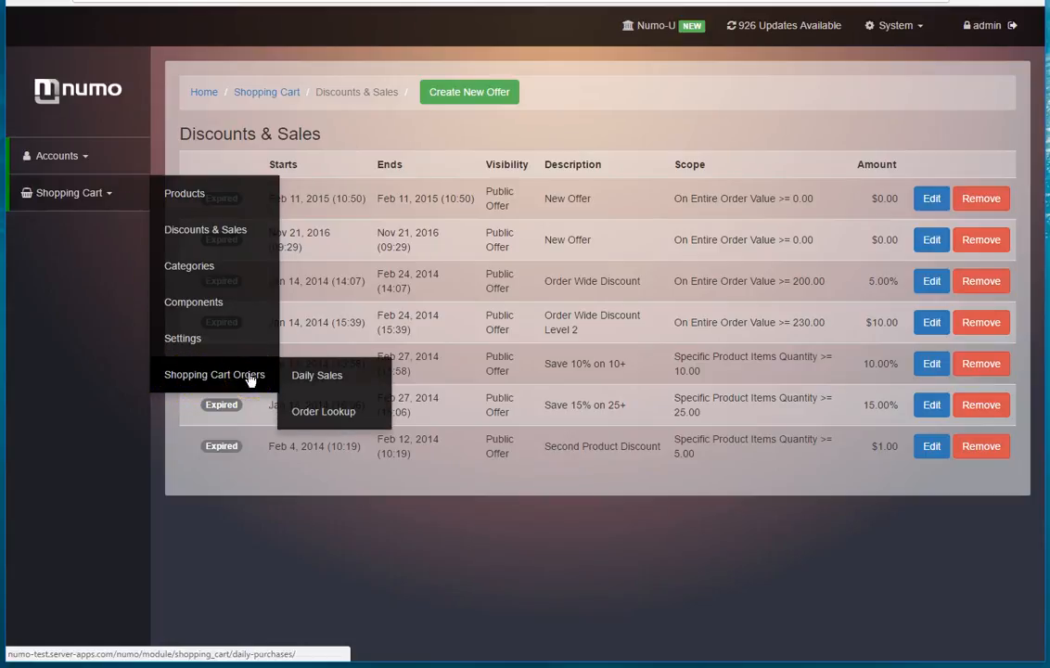
pyautogui.click(299, 376)
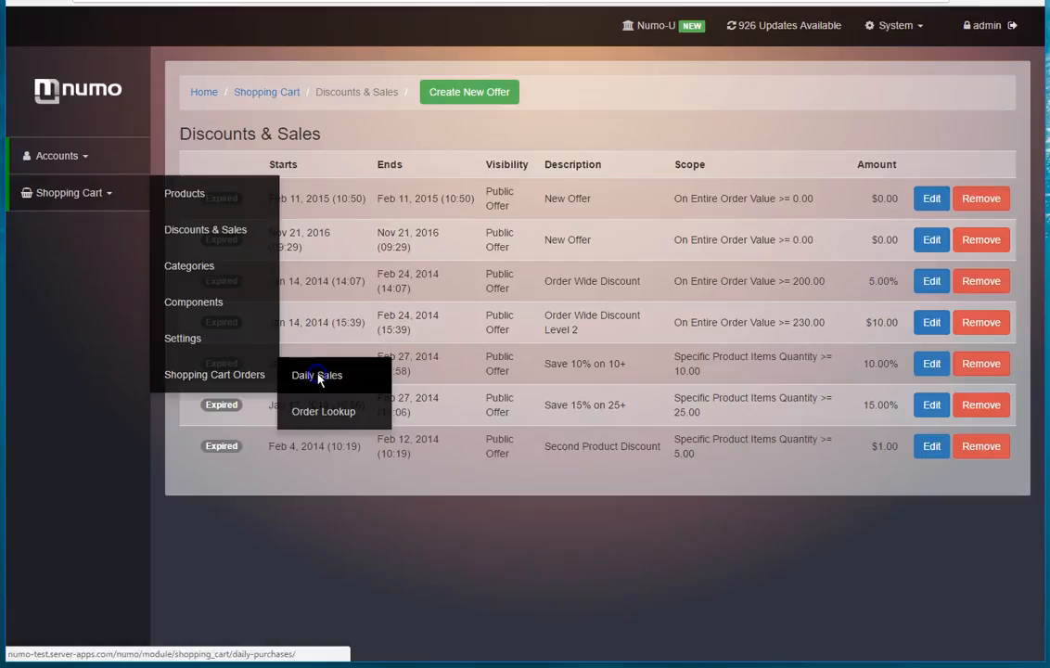
# View the Daily Sales report and open the Order Lookup page of the shopping cart orders.
pyautogui.click(317, 376)
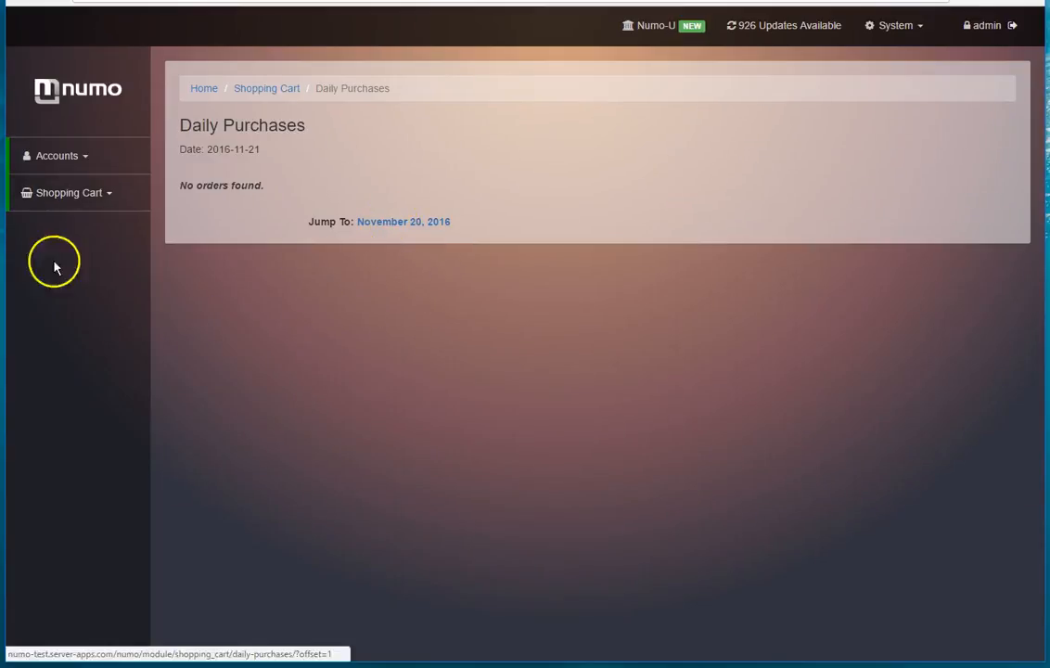
pyautogui.click(40, 195)
pyautogui.moveTo(192, 375)
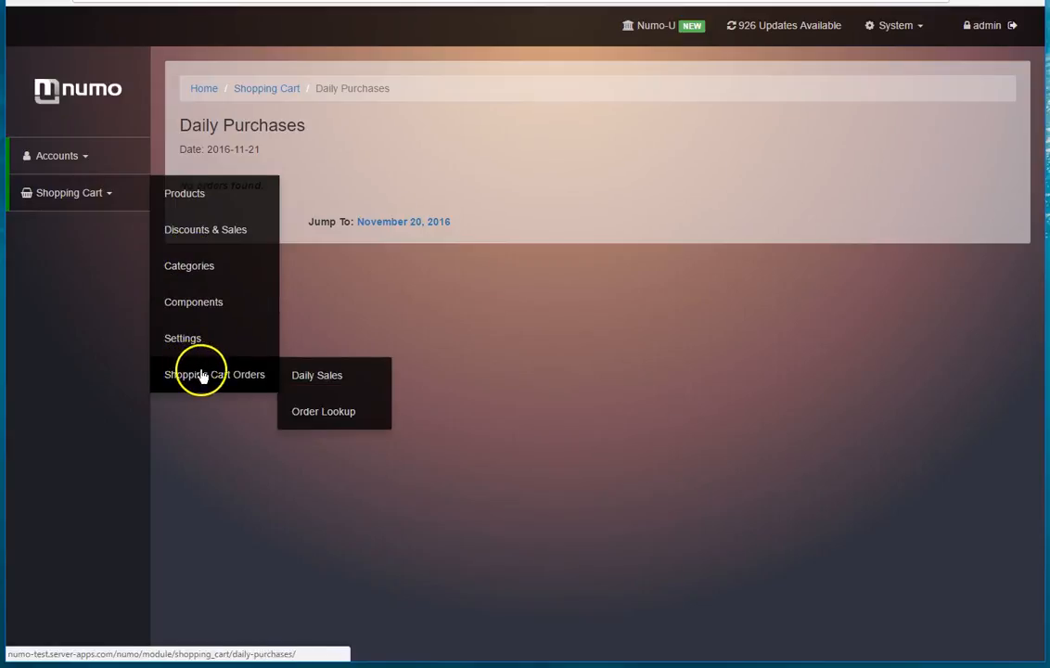
pyautogui.click(323, 411)
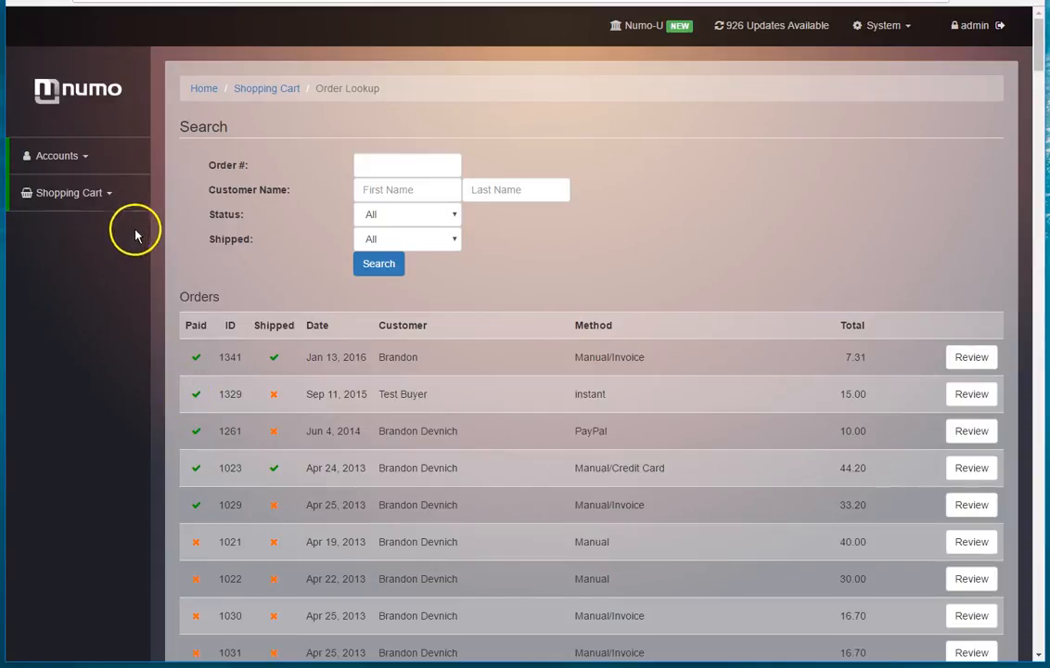
# Open the shopping cart's Components page and highlight the Catalog Display component code.
pyautogui.moveTo(107, 202)
pyautogui.click(202, 301)
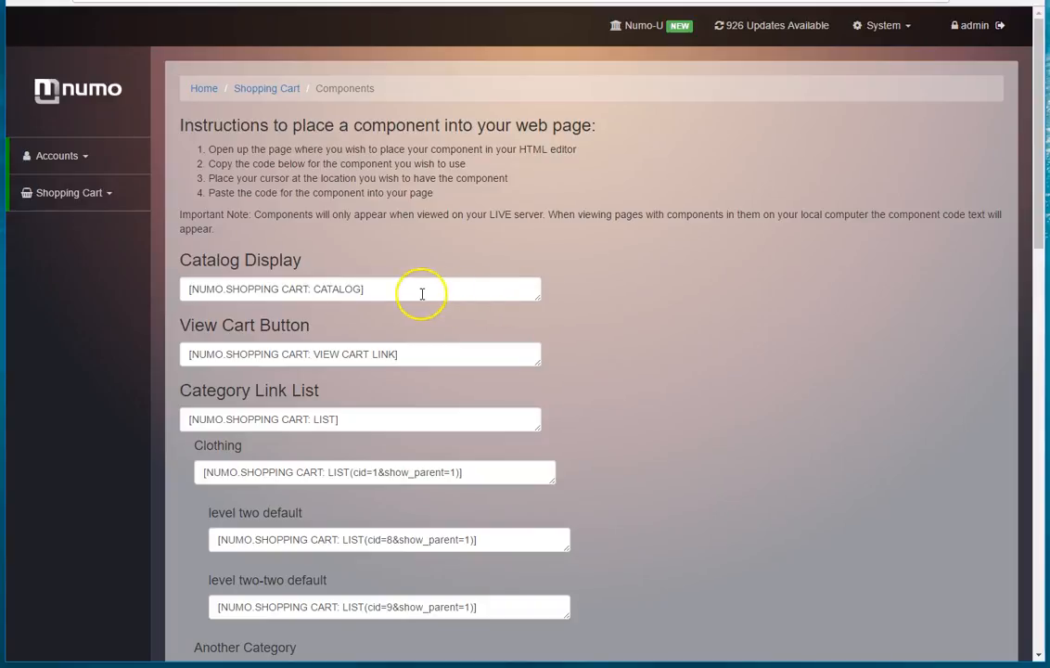
pyautogui.moveTo(417, 290); pyautogui.dragTo(190, 292)
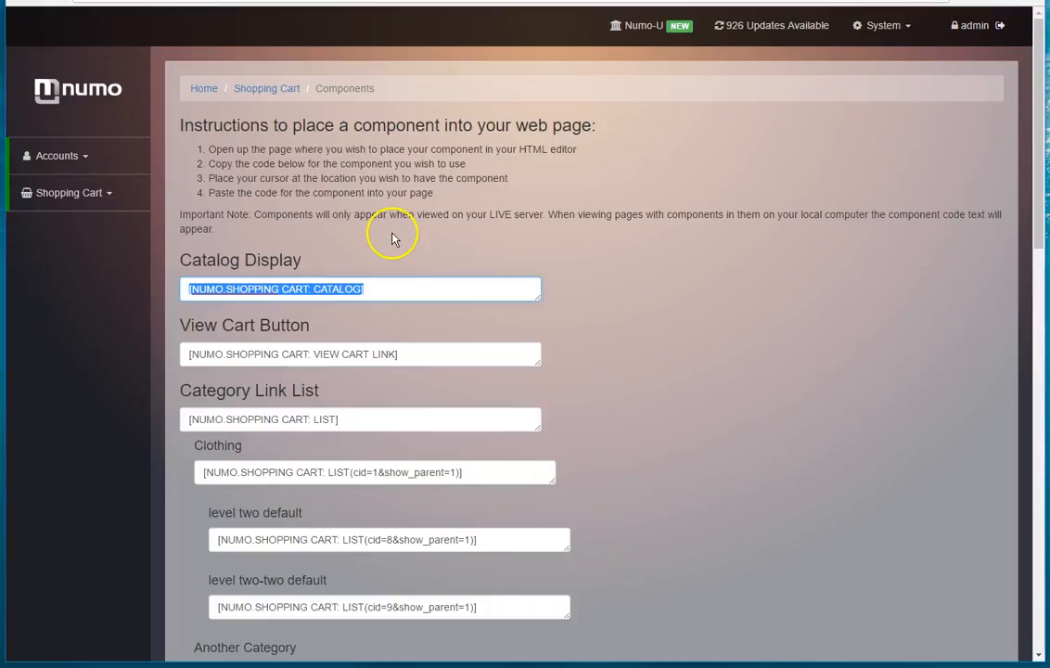
pyautogui.click(638, 454)
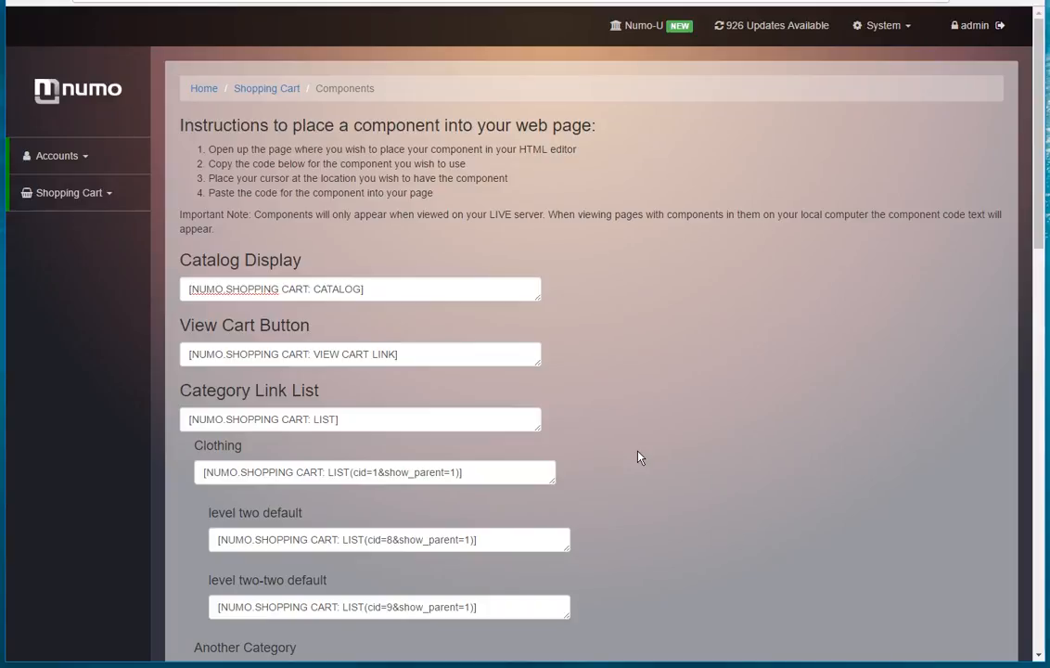
pyautogui.click(654, 433)
# Look through the component codes as far as the Category Catalog Components and highlight the Category Link List code.
pyautogui.scroll(-4, 613, 381)
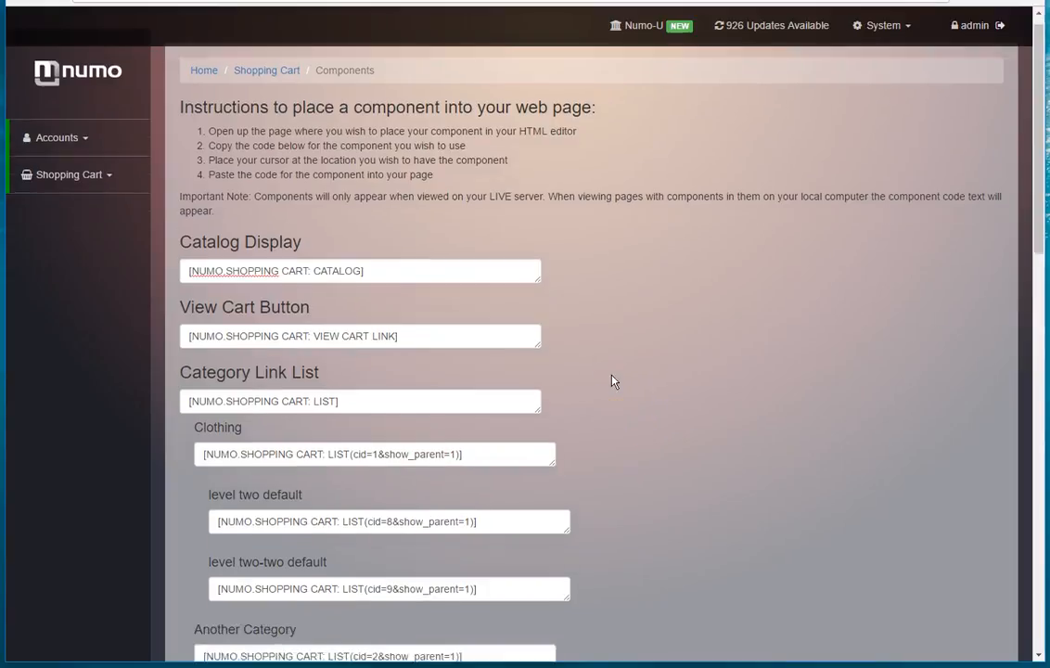
pyautogui.scroll(-7, 612, 380)
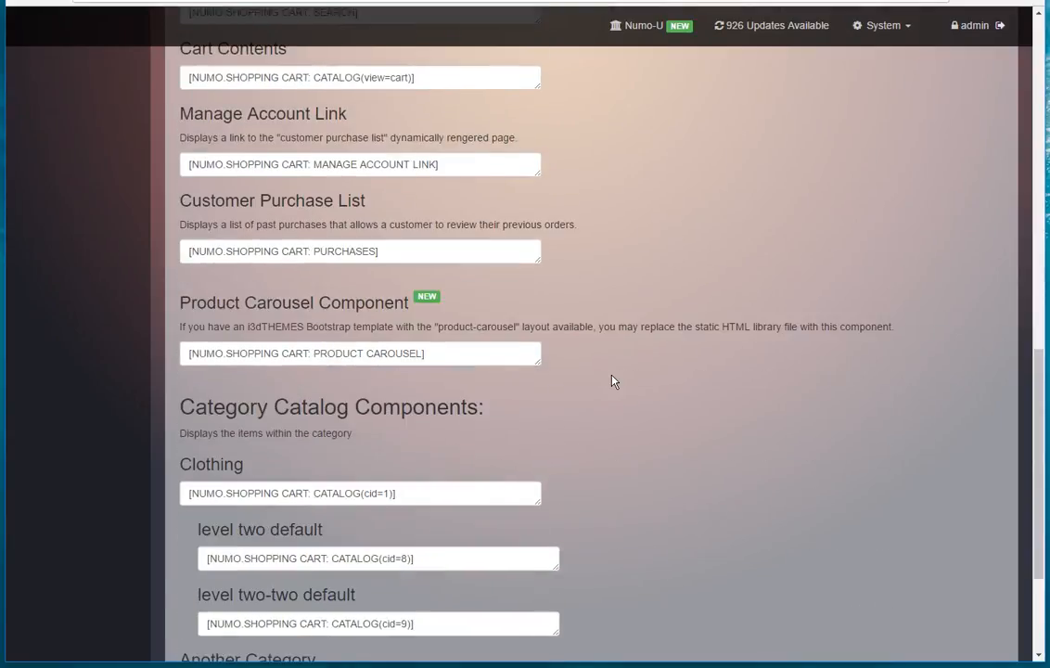
pyautogui.scroll(-2, 696, 457)
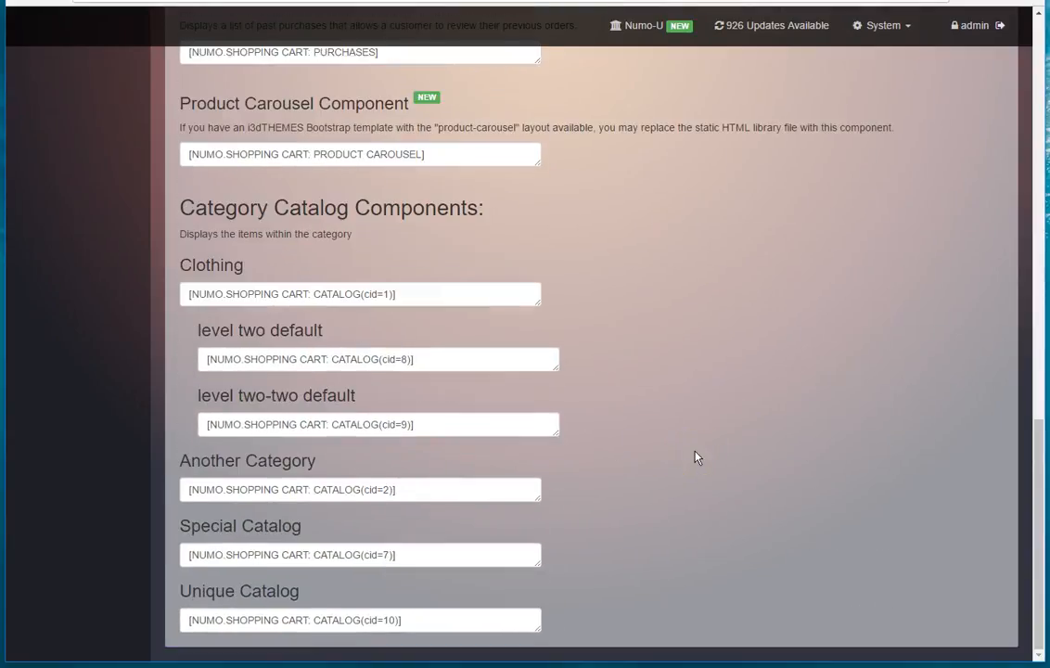
pyautogui.scroll(9, 553, 427)
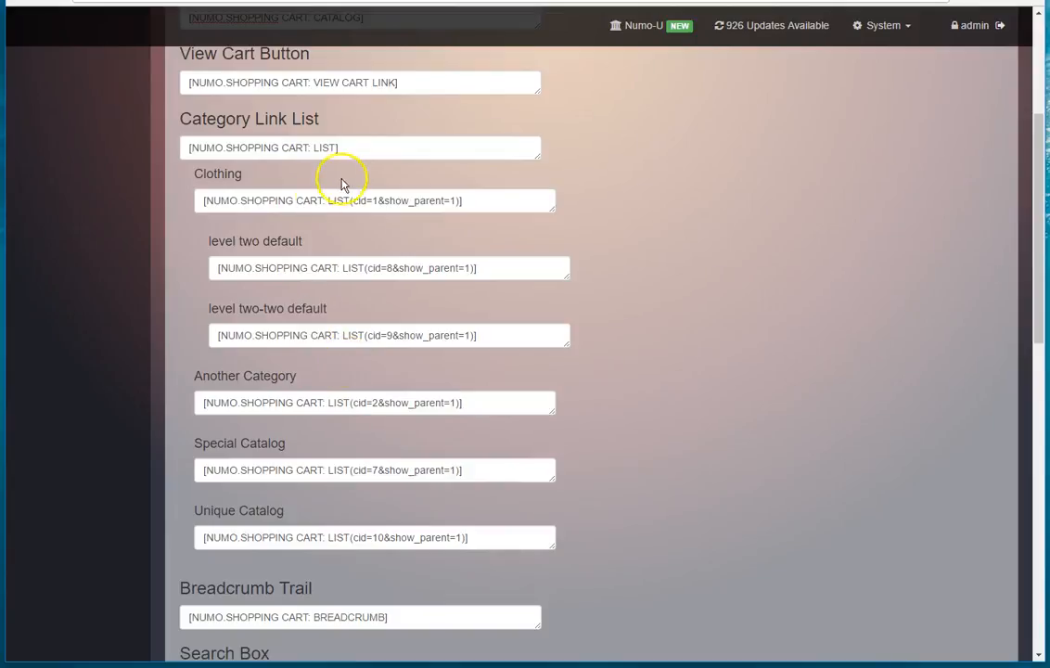
pyautogui.moveTo(356, 152); pyautogui.dragTo(190, 144)
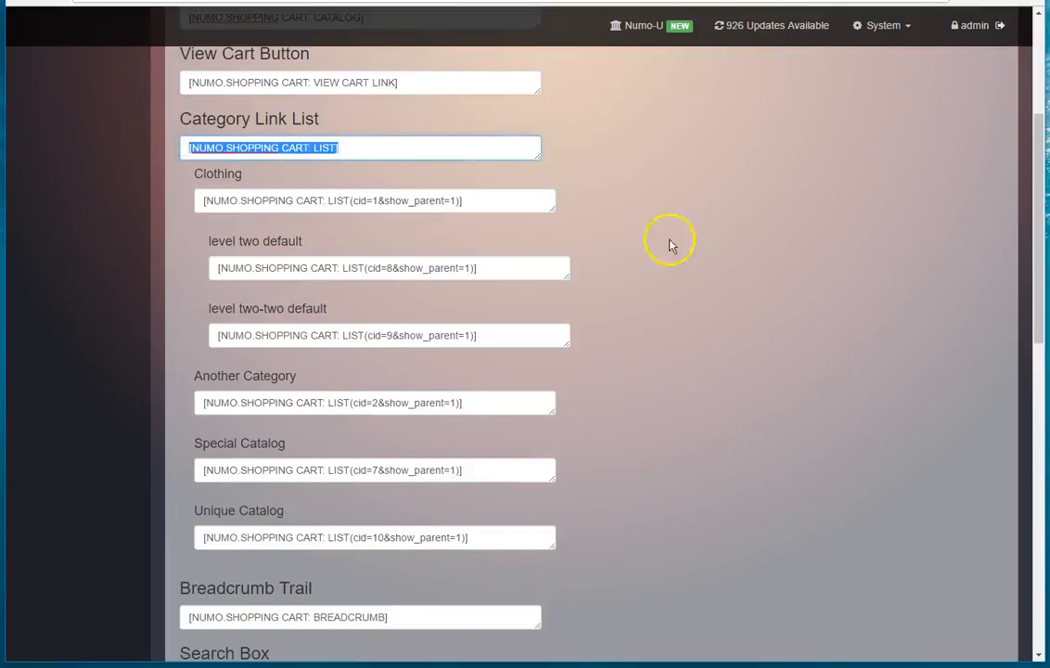
pyautogui.scroll(3, 809, 403)
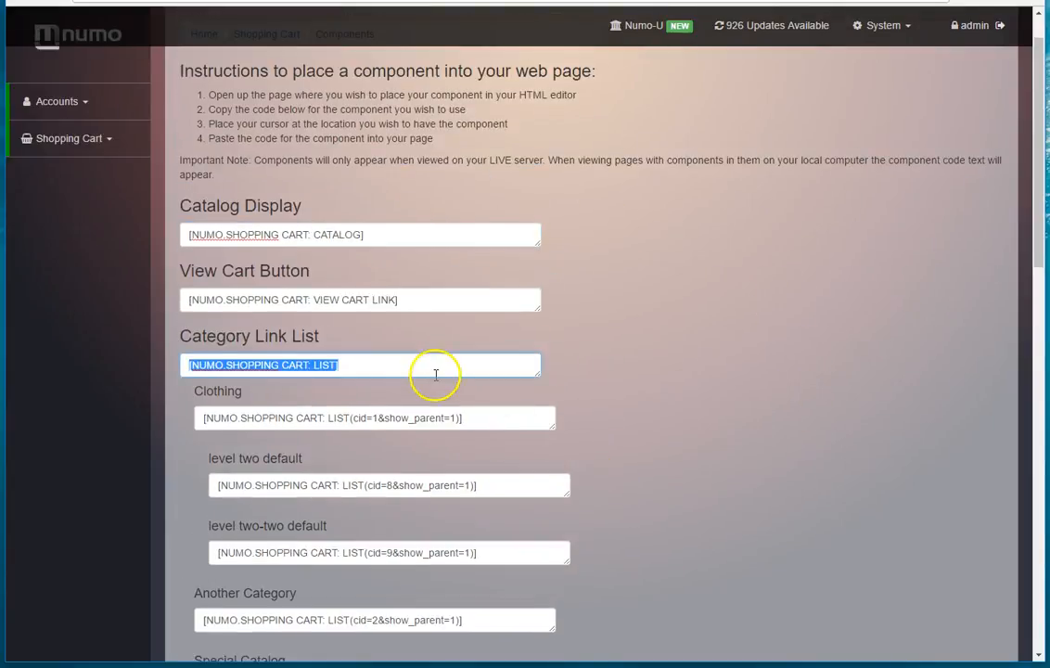
# Highlight the View Cart Button, Category Link List and Catalog Display component codes one after another.
pyautogui.click(431, 298)
pyautogui.moveTo(454, 300); pyautogui.dragTo(188, 284)
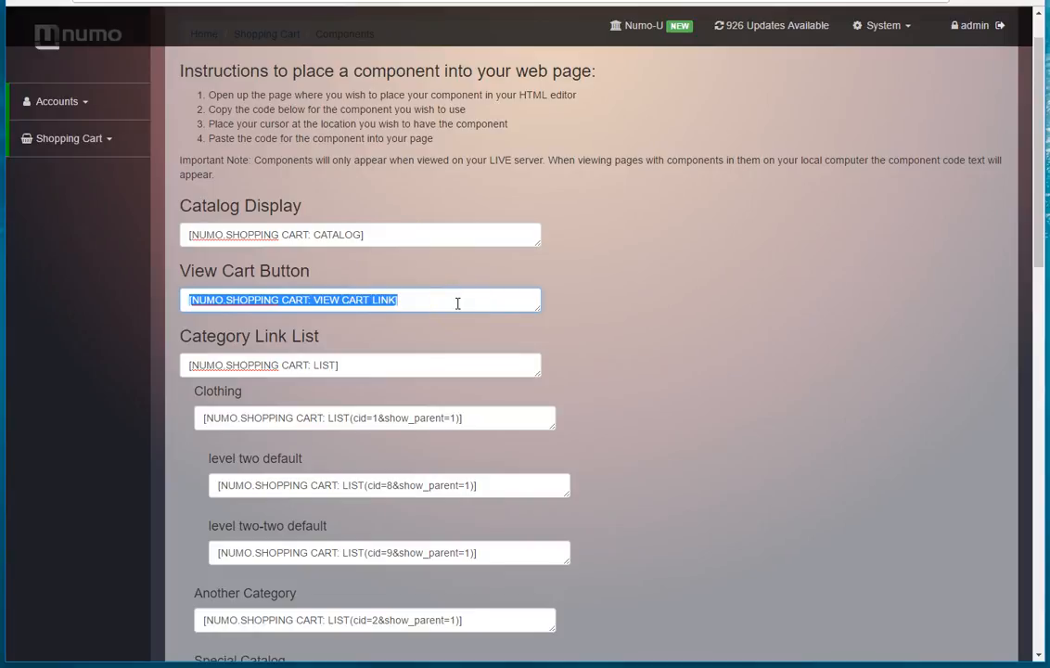
pyautogui.click(380, 365)
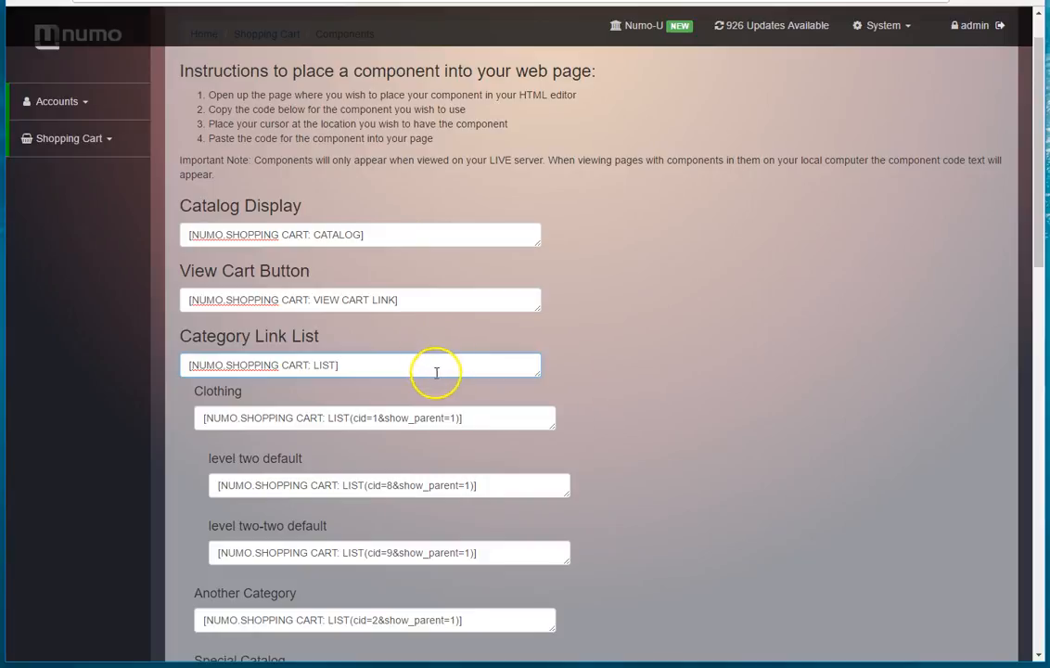
pyautogui.moveTo(376, 372); pyautogui.dragTo(187, 366)
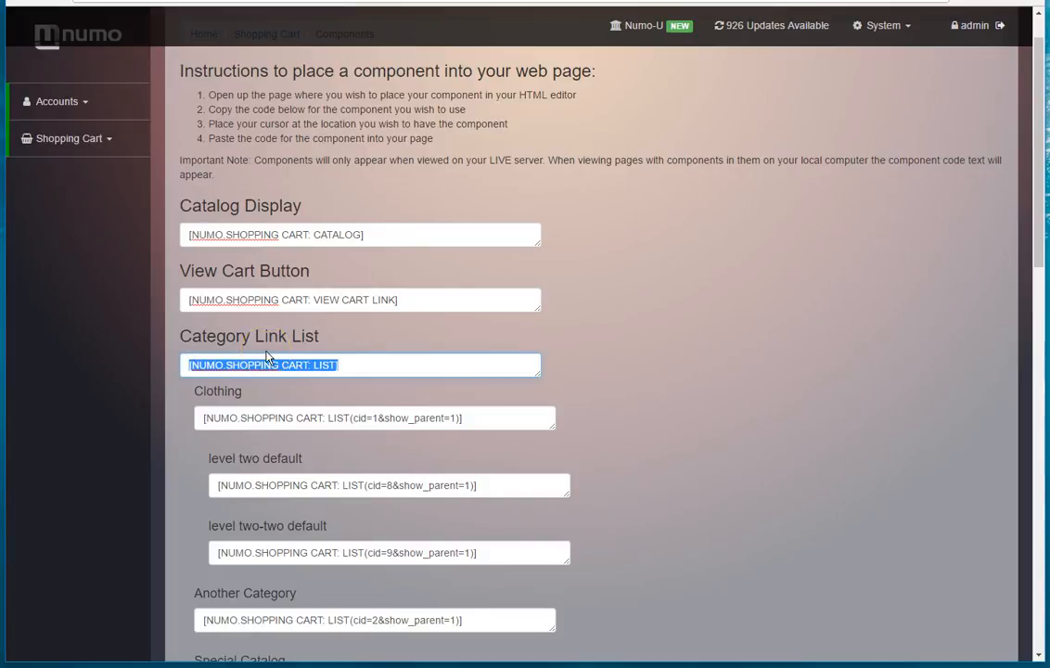
pyautogui.moveTo(366, 235); pyautogui.dragTo(209, 241)
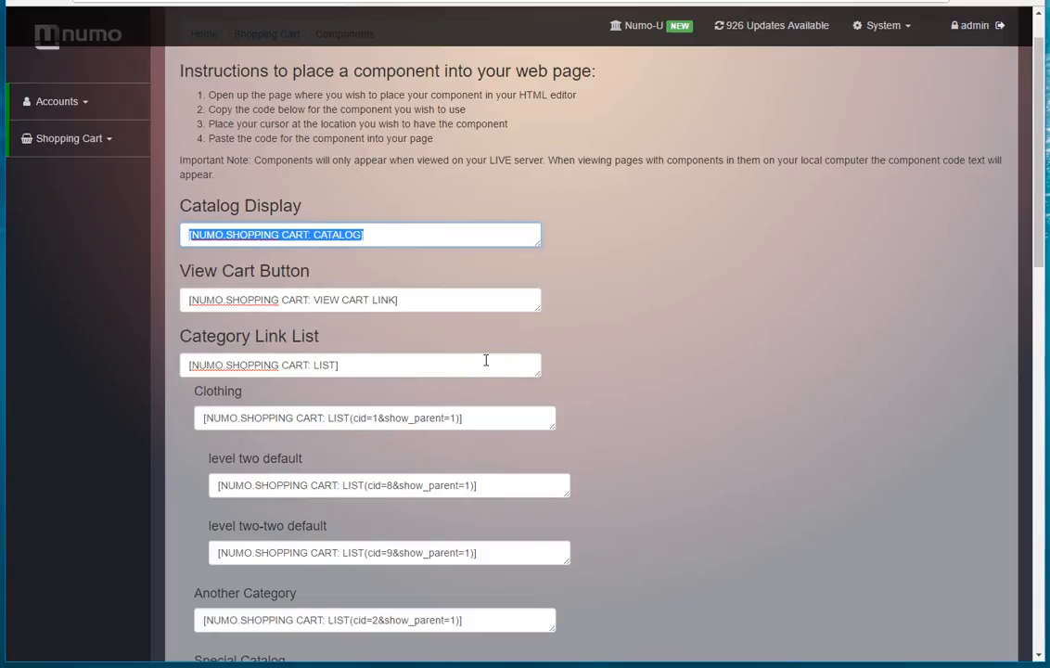
pyautogui.scroll(2, 171, 400)
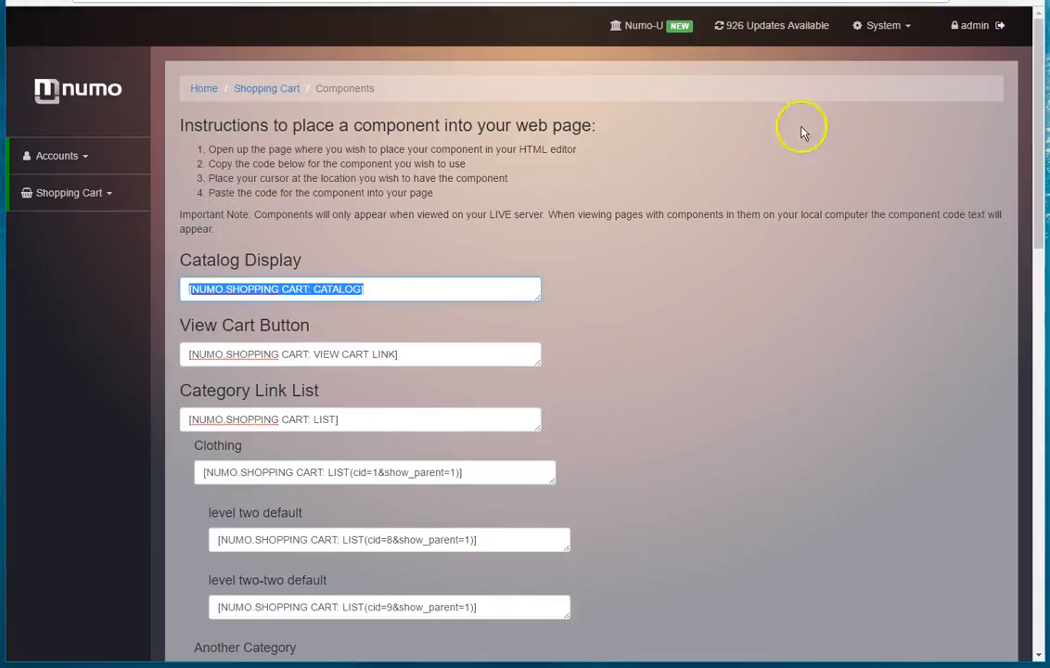
# Open the system's Syntax Configuration and show the Shopping Cart syntax settings.
pyautogui.moveTo(879, 30)
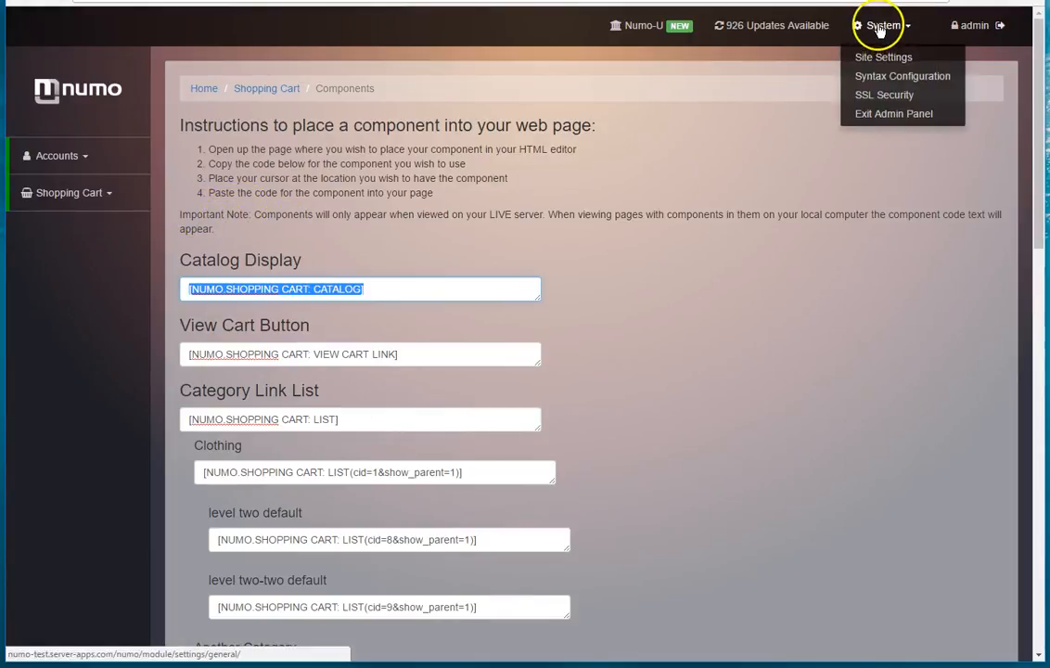
pyautogui.click(893, 84)
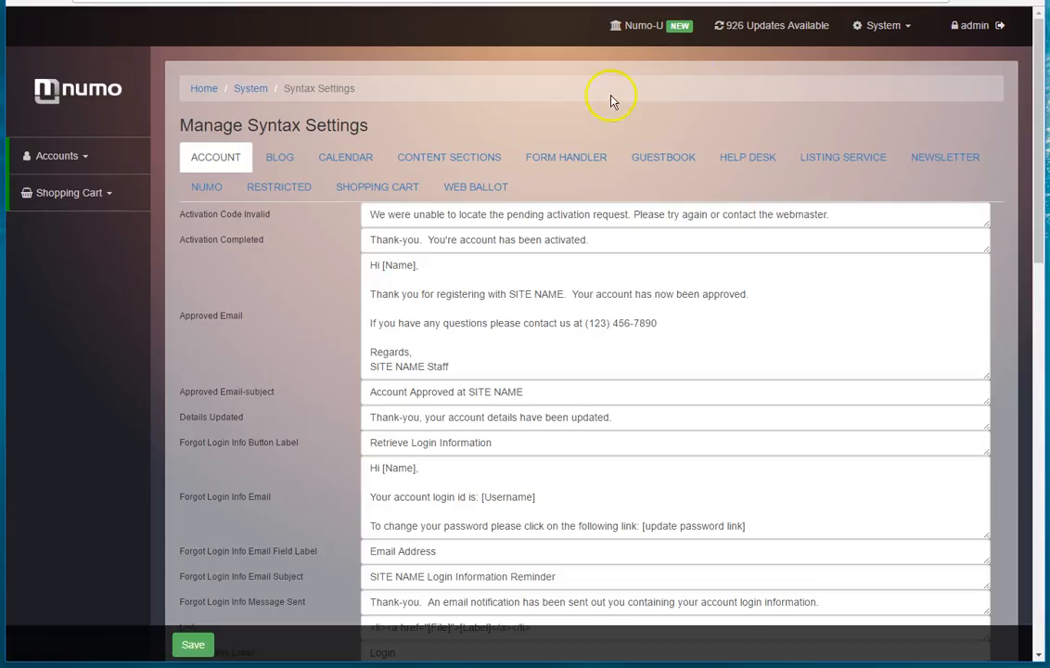
pyautogui.click(367, 185)
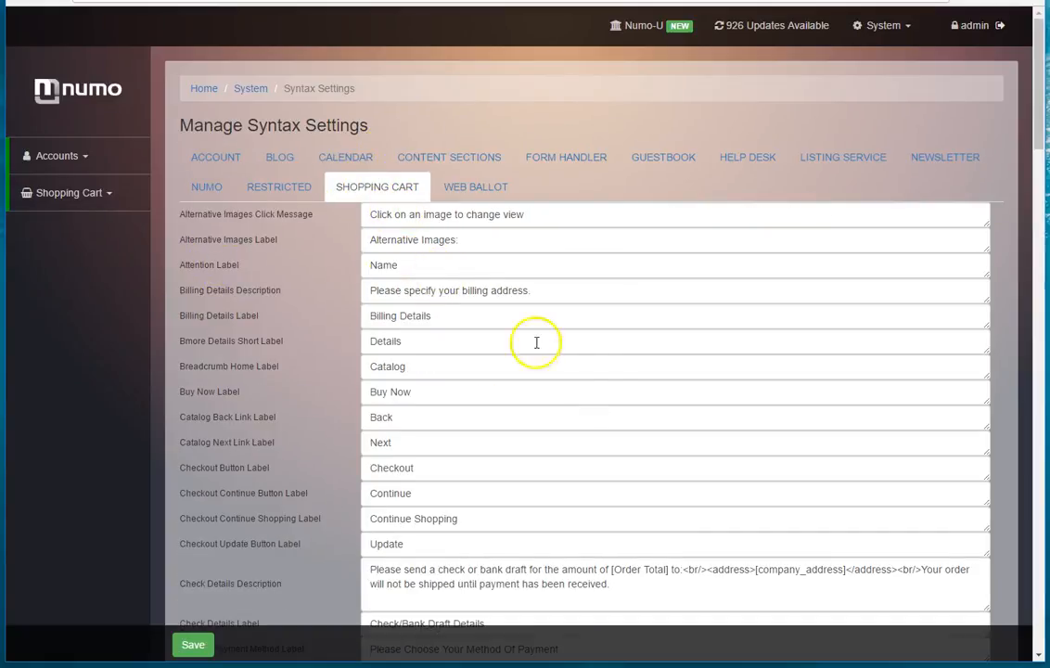
# Examine the Shopping Cart syntax settings, including the Checkout Update Button Label and the order notification email messages, without changing them.
pyautogui.scroll(-1, 595, 373)
pyautogui.scroll(-1, 596, 373)
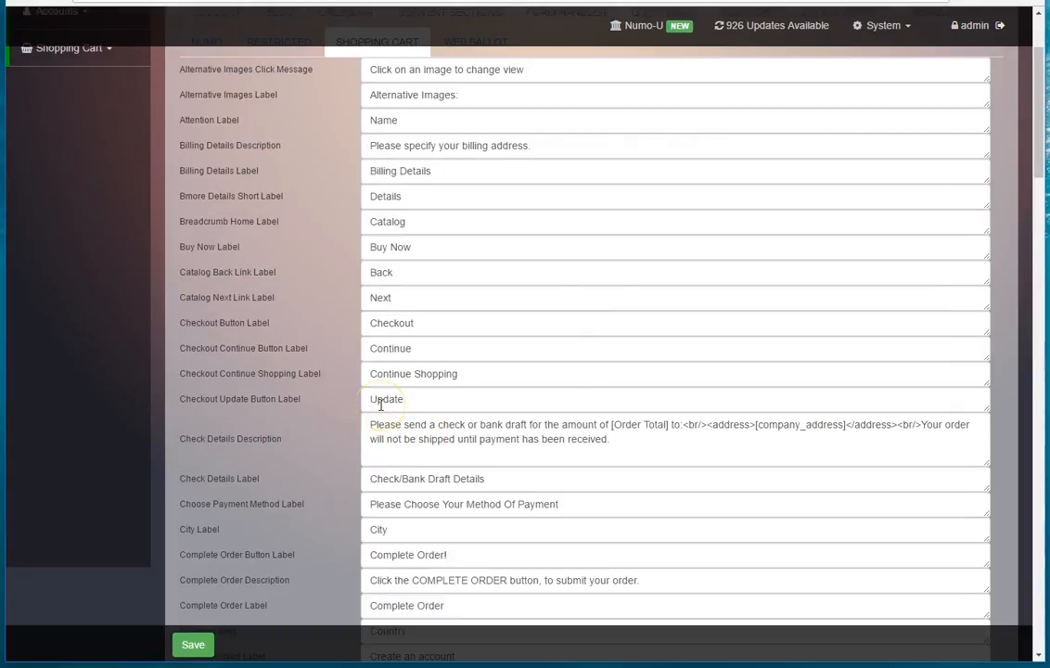
pyautogui.doubleClick(380, 404)
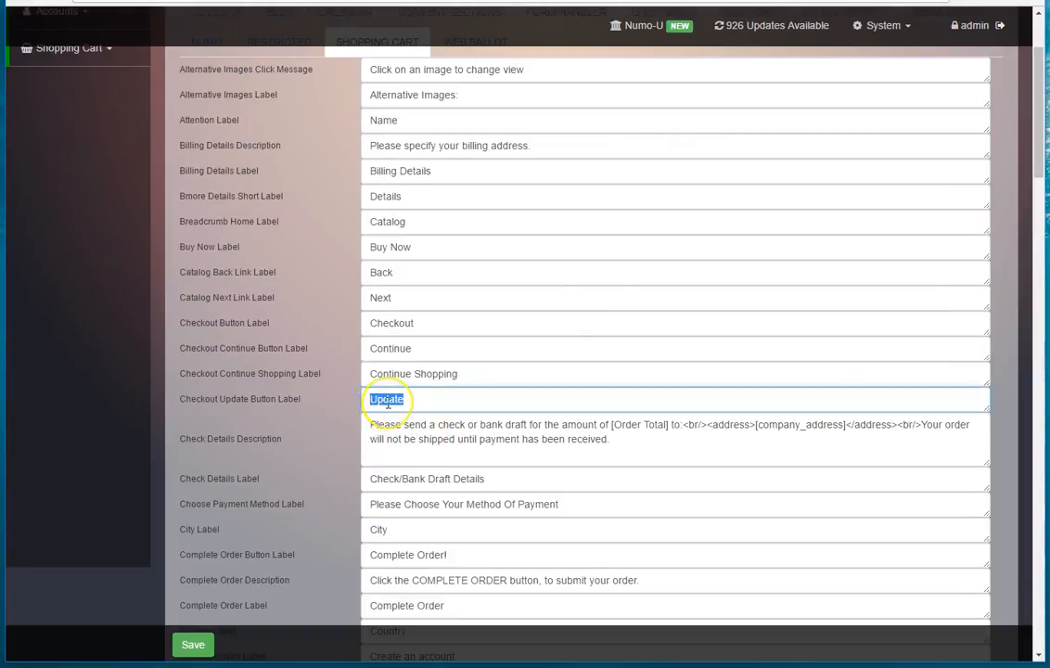
pyautogui.scroll(-1, 388, 402)
pyautogui.scroll(-5, 388, 402)
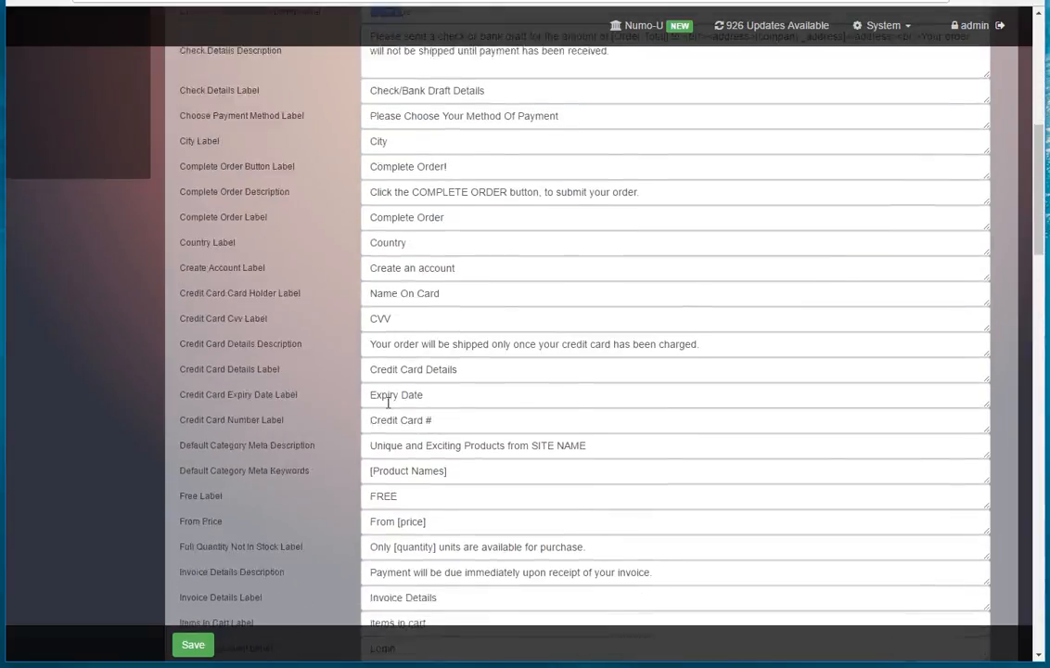
pyautogui.scroll(-1, 388, 402)
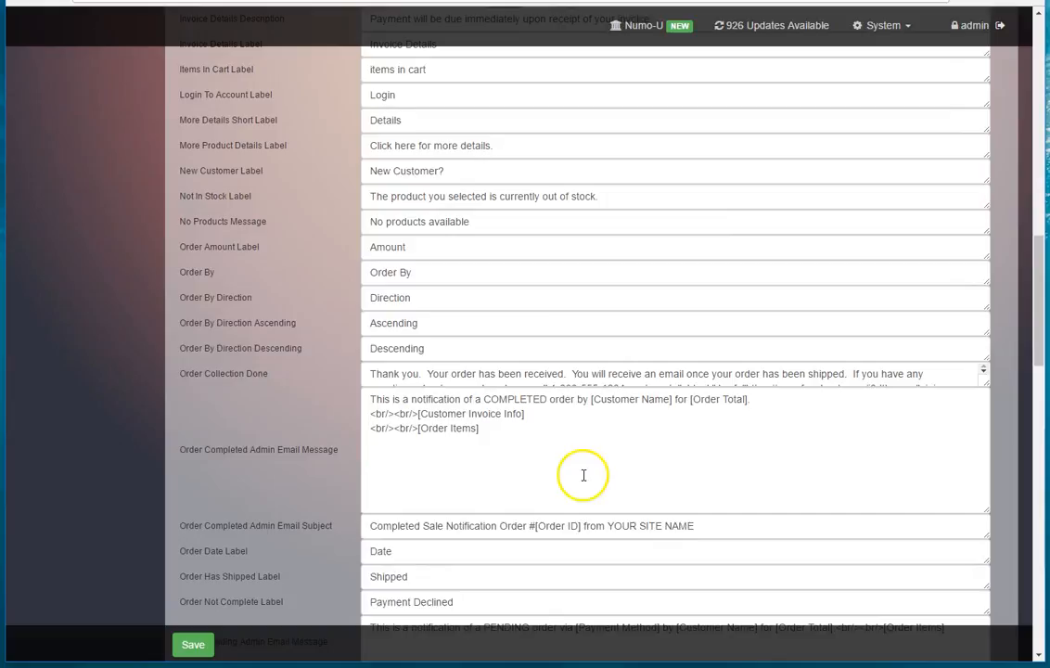
pyautogui.scroll(-5, 547, 449)
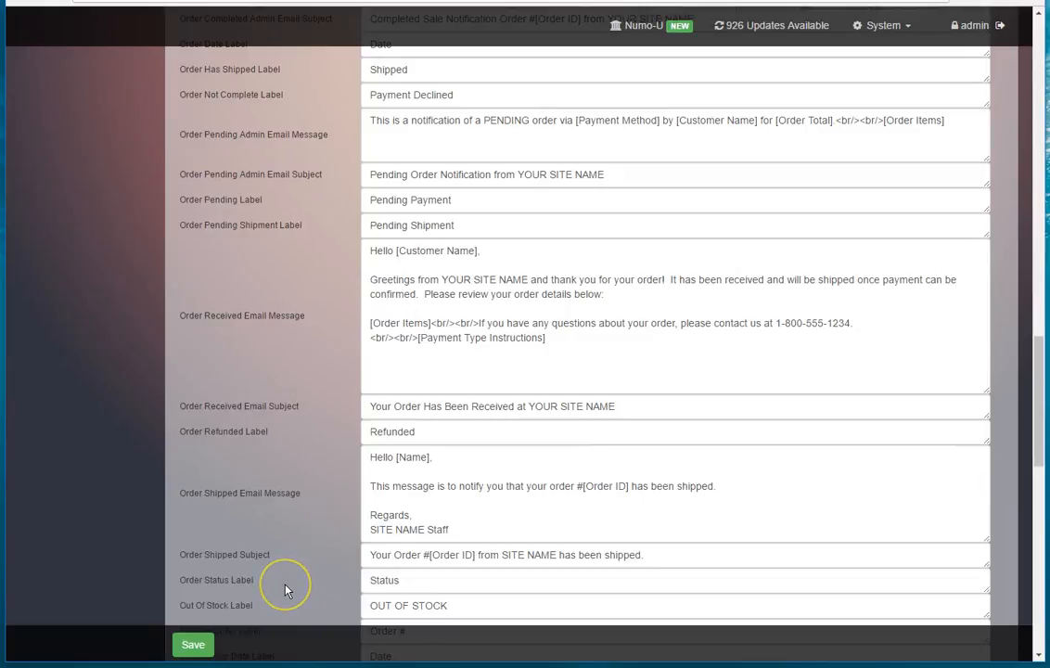
pyautogui.scroll(2, 286, 590)
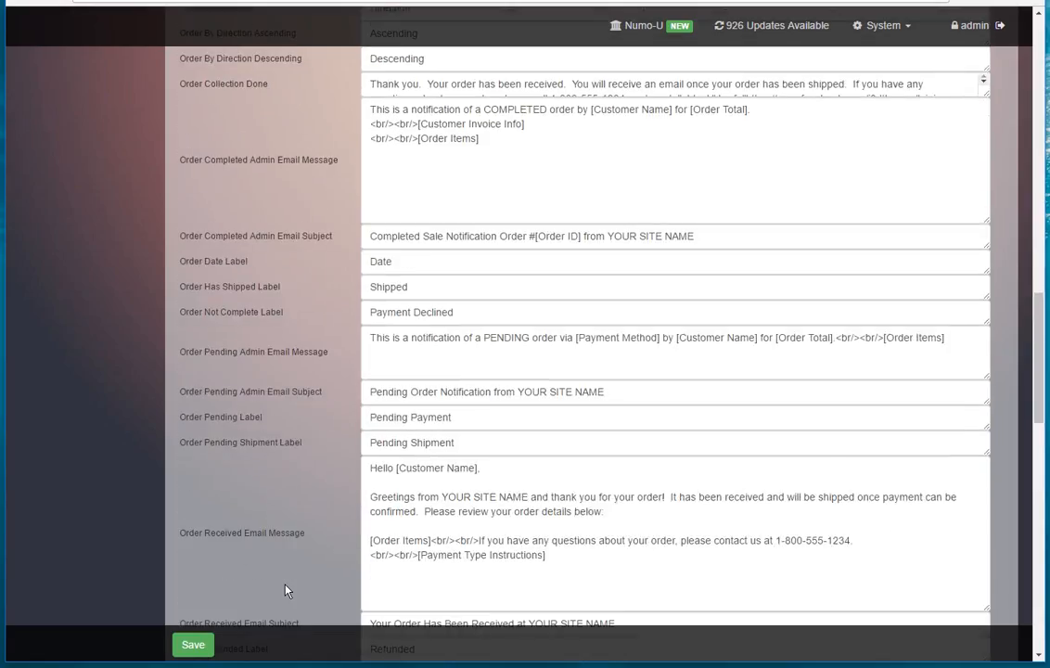